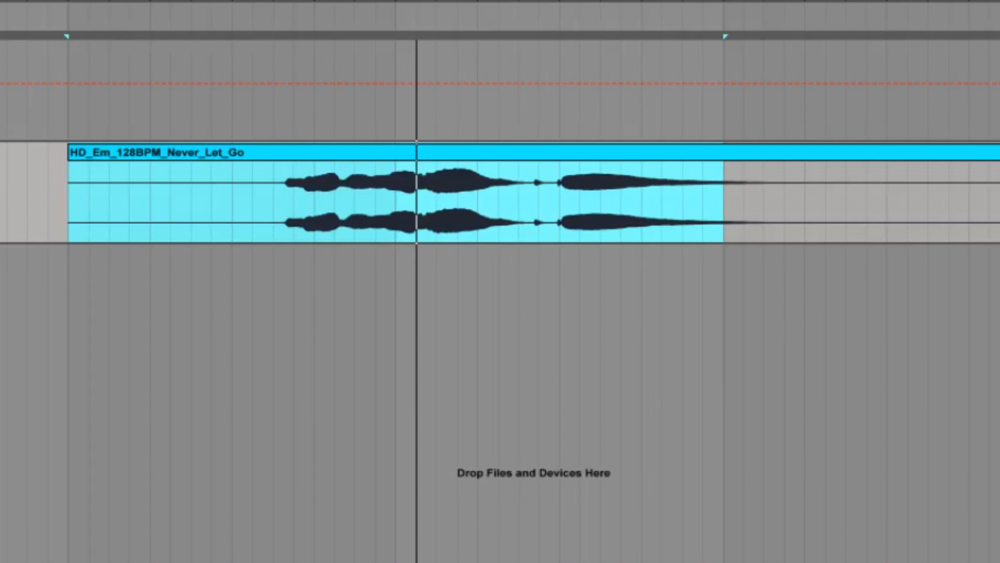
Play back the HD_Em_128BPM_Never_Let_Go vocal clip in the arrangement
left_click(374, 223)
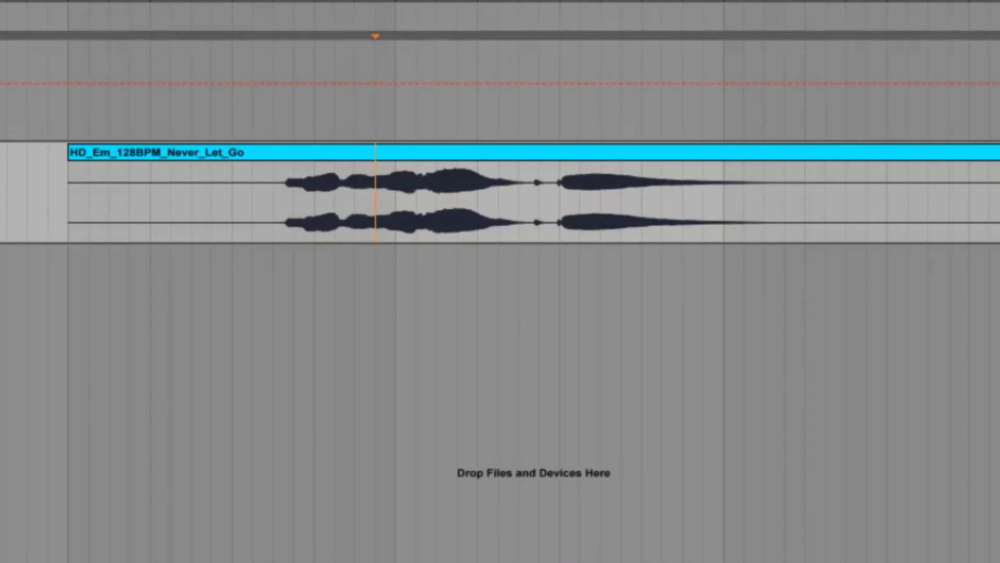
scroll(241, 58, "right", 3)
left_click_drag(772, 2, 623, 1)
left_click(99, 152)
left_click(176, 180)
key("space")
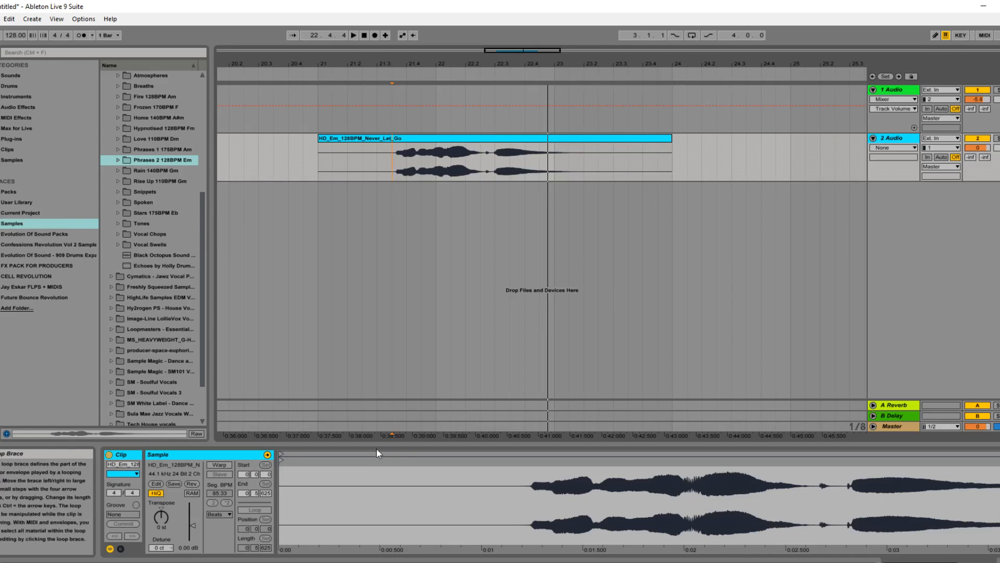
Turn on Warp for the HD_Em_128BPM_Never_Let_Go clip
left_click(381, 139)
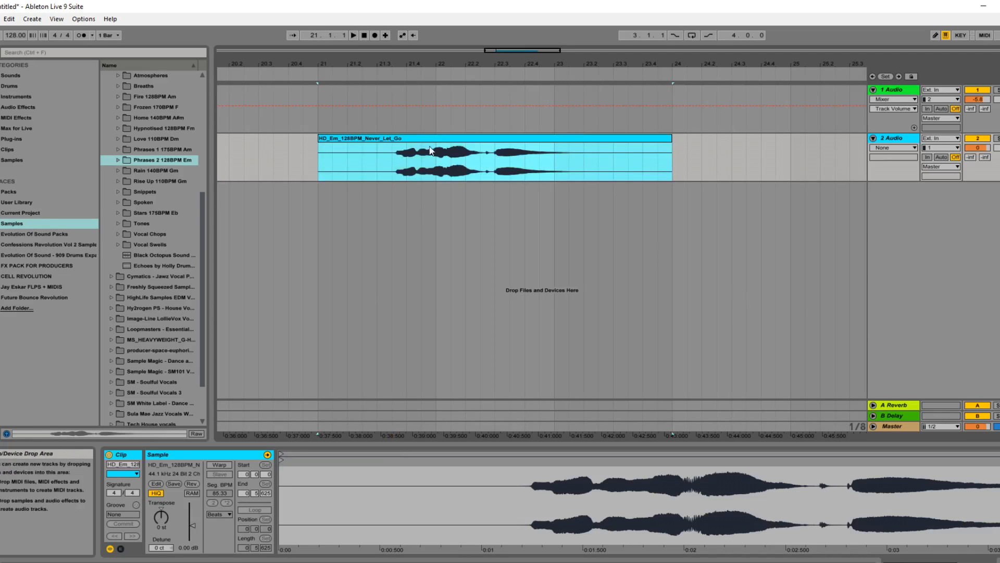
left_click(220, 464)
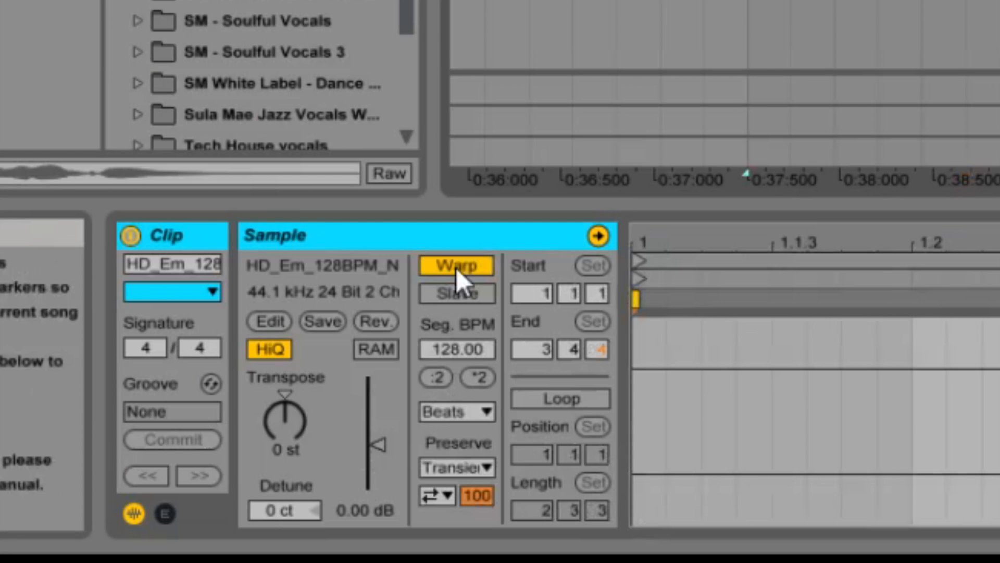
Transpose the vocal clip up 12 semitones and set its warp mode to Complex Pro
left_click_drag(290, 439, 290, 425)
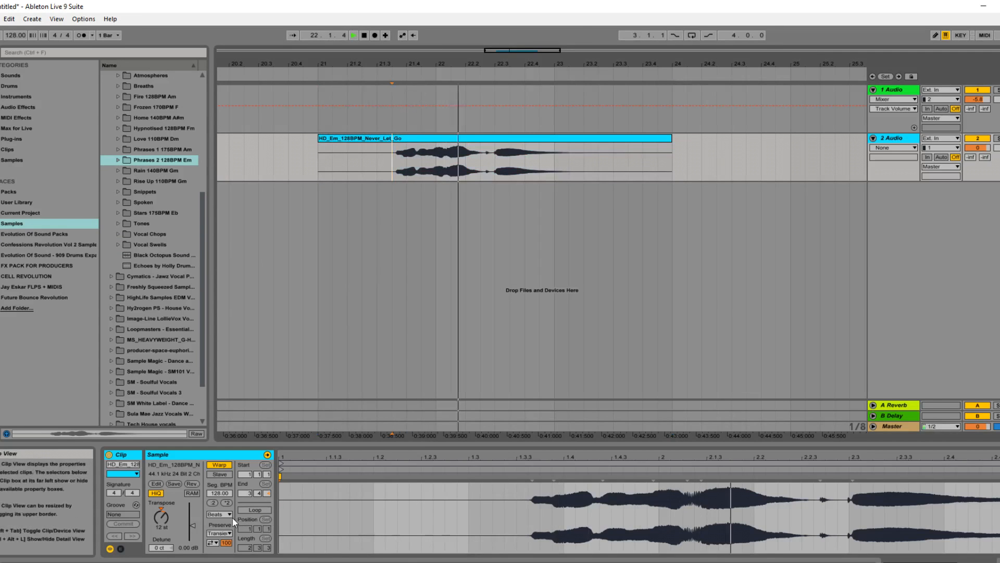
left_click(224, 515)
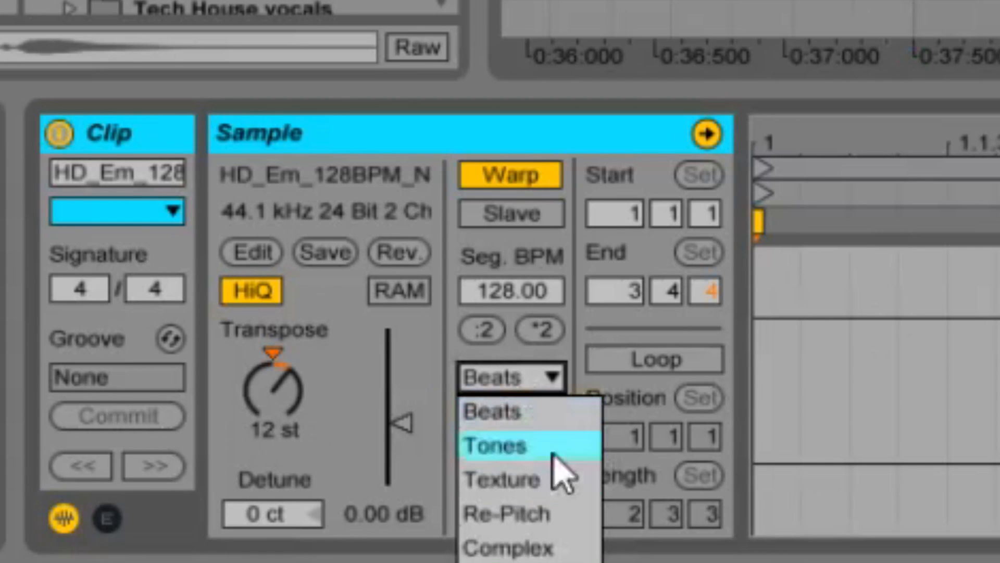
left_click(508, 562)
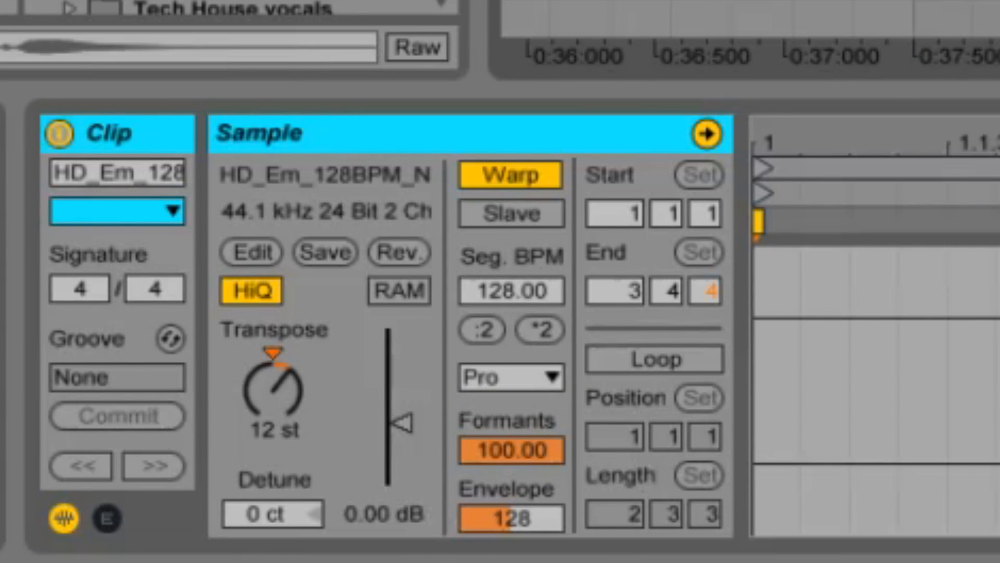
Try the clip's Formants at 0.78 and bring them back to 100
left_click_drag(512, 452, 513, 530)
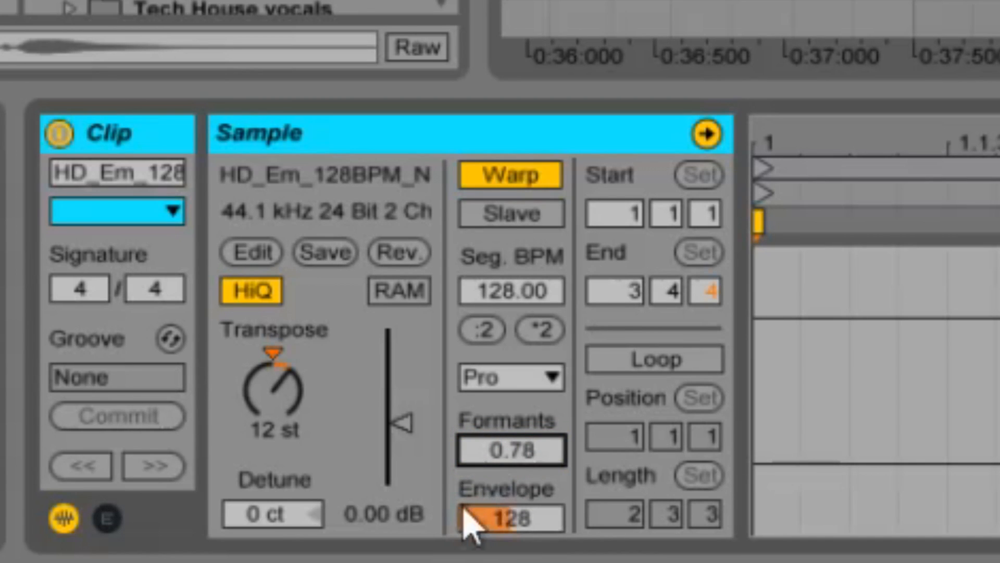
left_click_drag(556, 449, 556, 396)
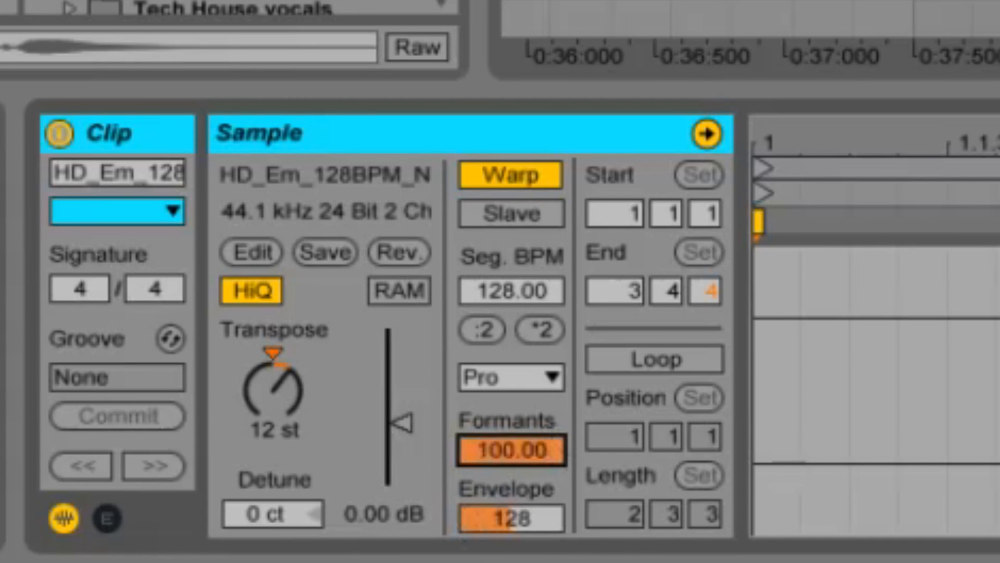
mouse_move(494, 458)
left_mouse_down()
mouse_move(493, 469)
mouse_move(493, 458)
left_mouse_up()
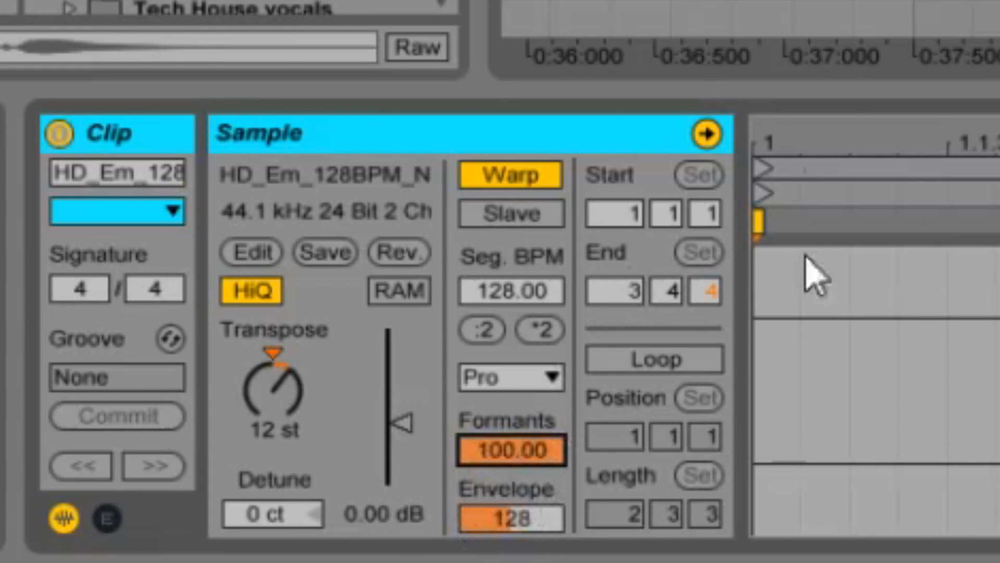
Set the clip's Envelope to 143 and lower its Formants to 36.72
left_click(279, 394)
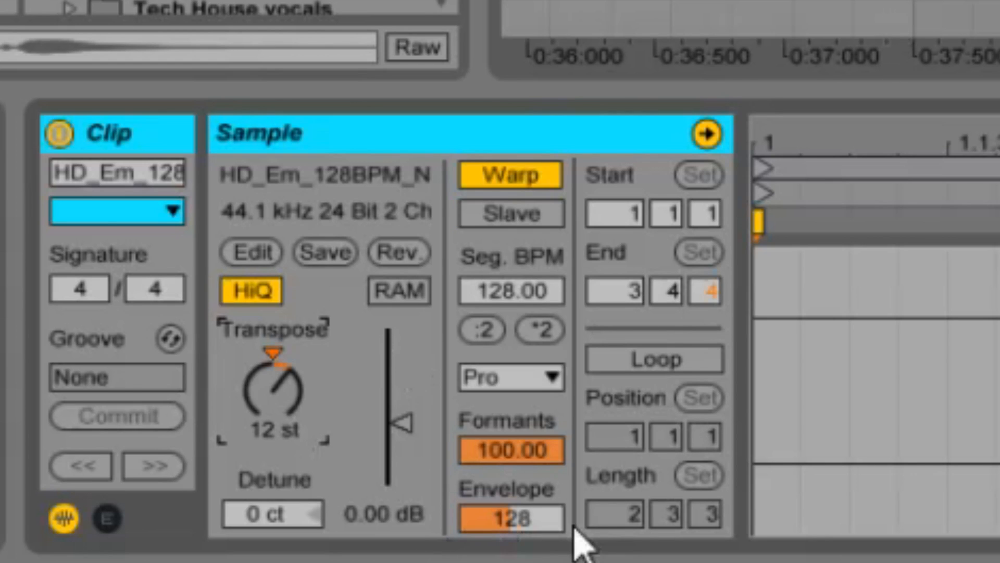
left_click_drag(509, 509, 509, 484)
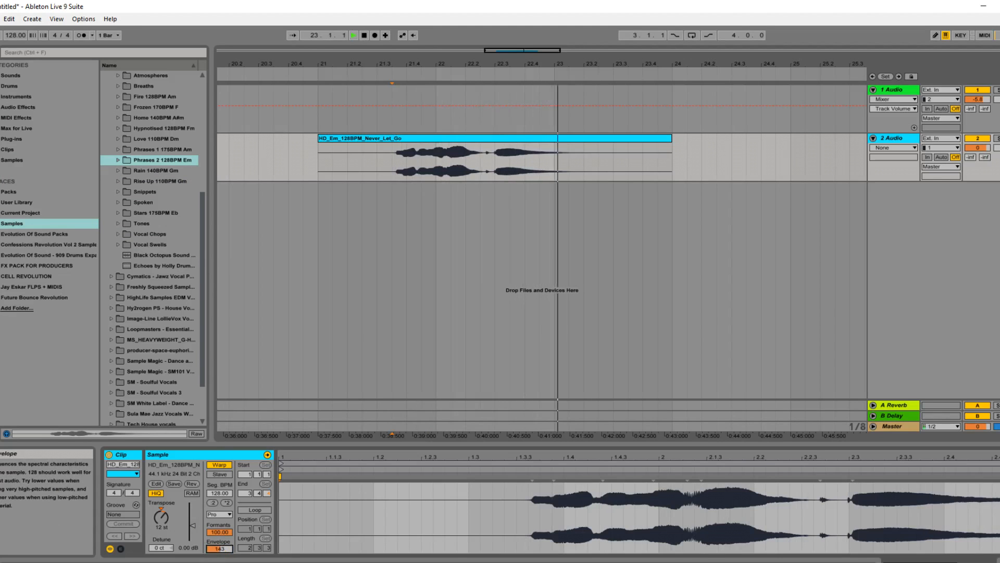
left_click_drag(224, 532, 224, 534)
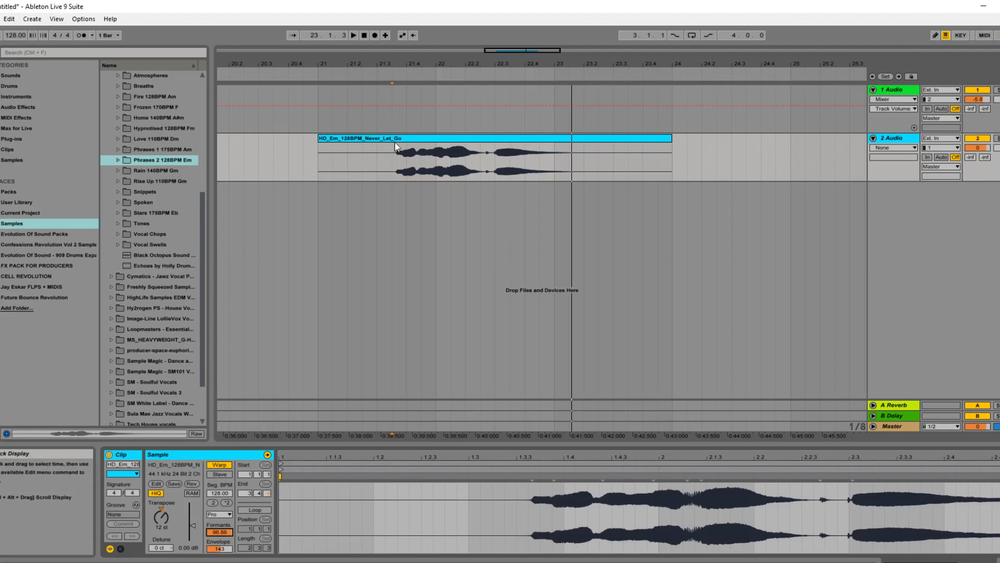
left_click(438, 138)
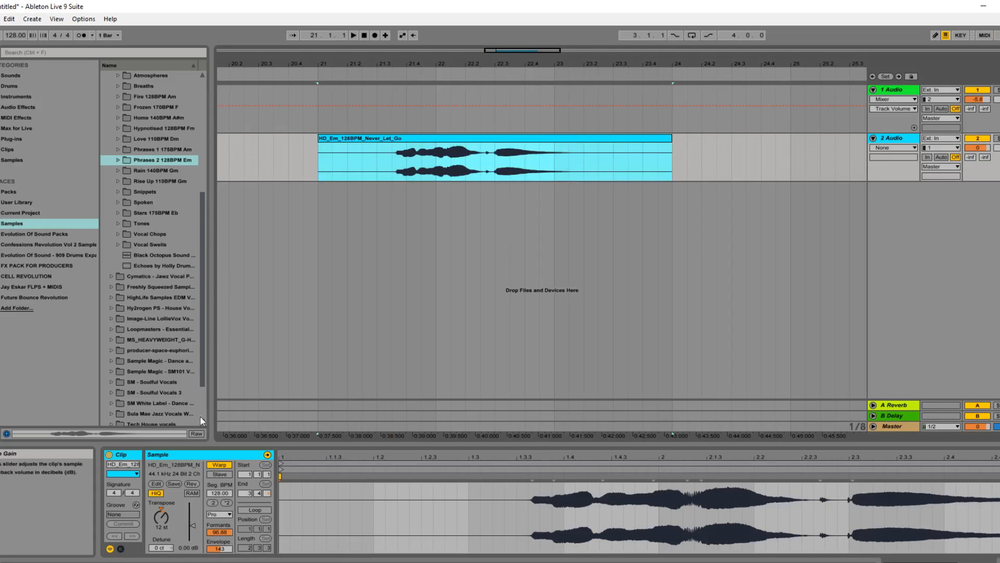
left_click_drag(220, 532, 220, 554)
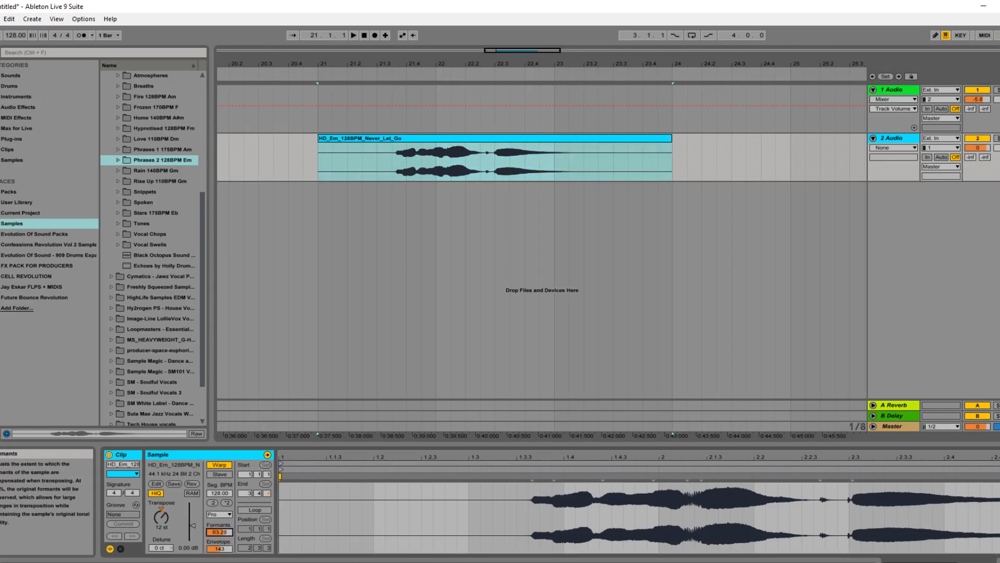
Consolidate the pitched vocal clip and play back the result
left_click(481, 136)
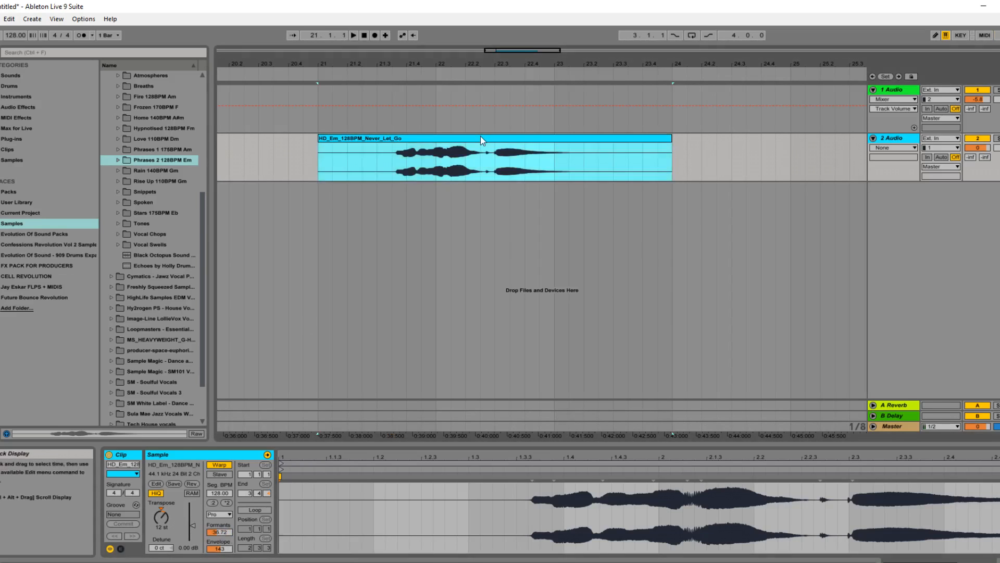
key("ctrl+j")
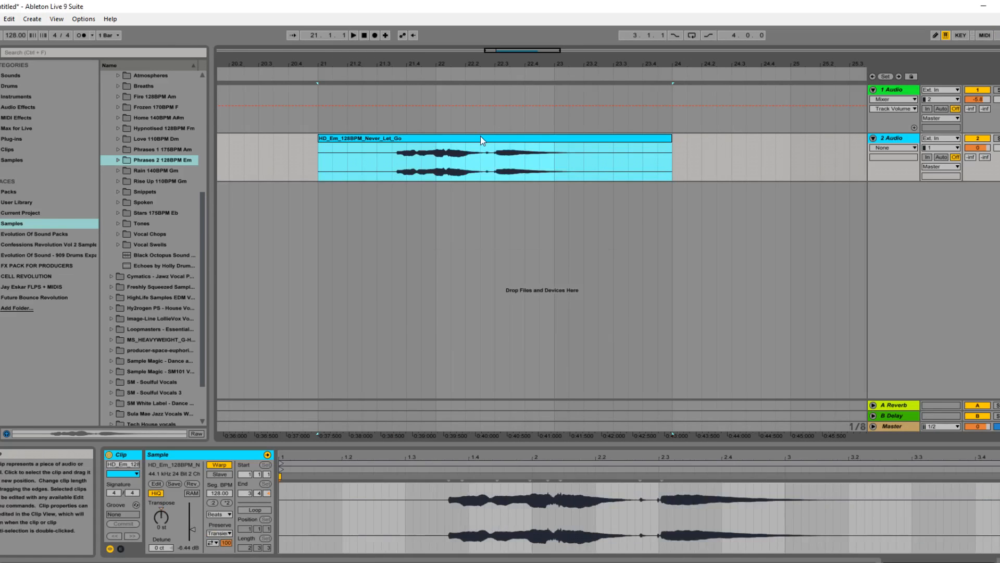
left_click(396, 171)
key("space")
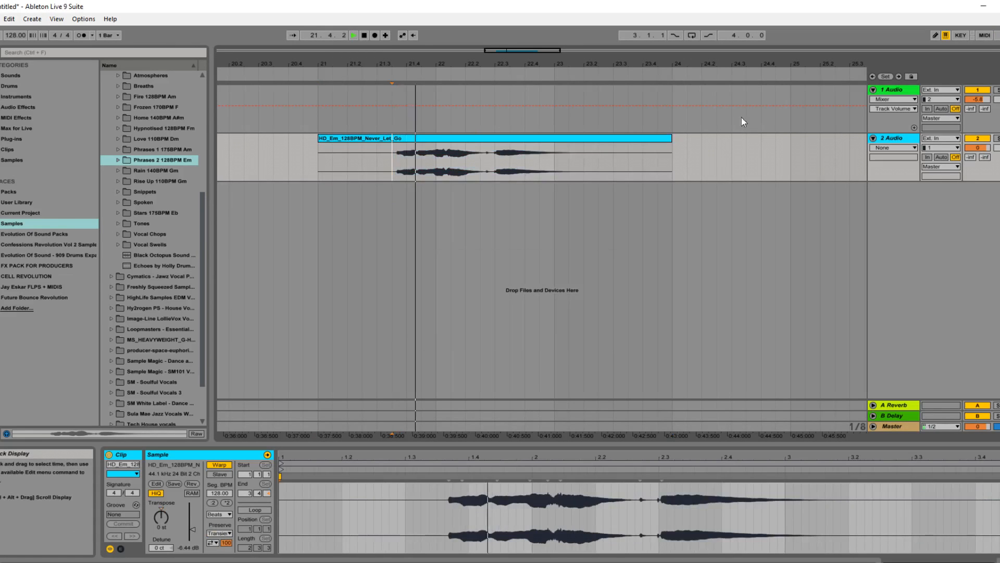
Undo the consolidation and the Formants, Envelope, warp mode and transposition changes, keeping Warp on
key("ctrl+z")
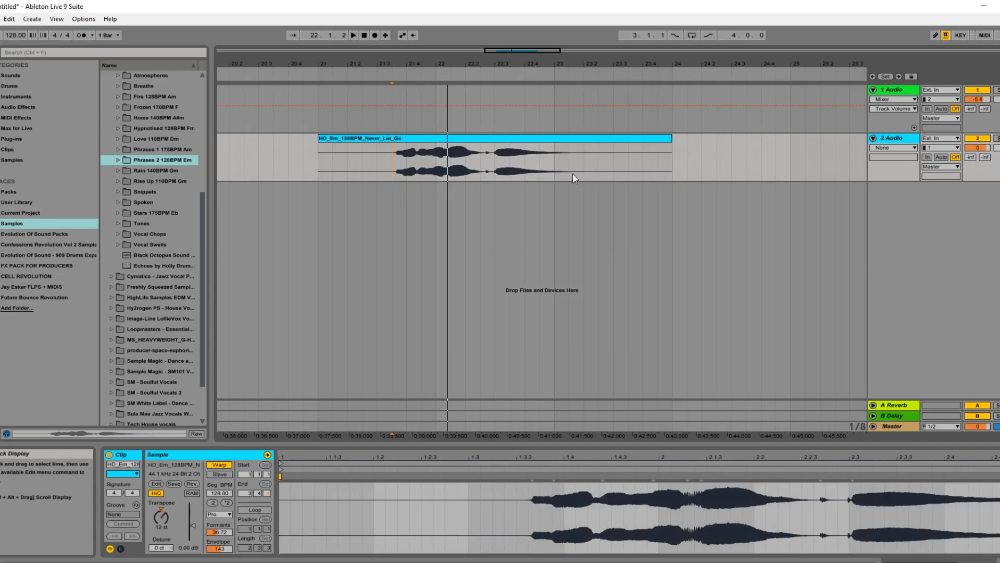
key("ctrl+z")
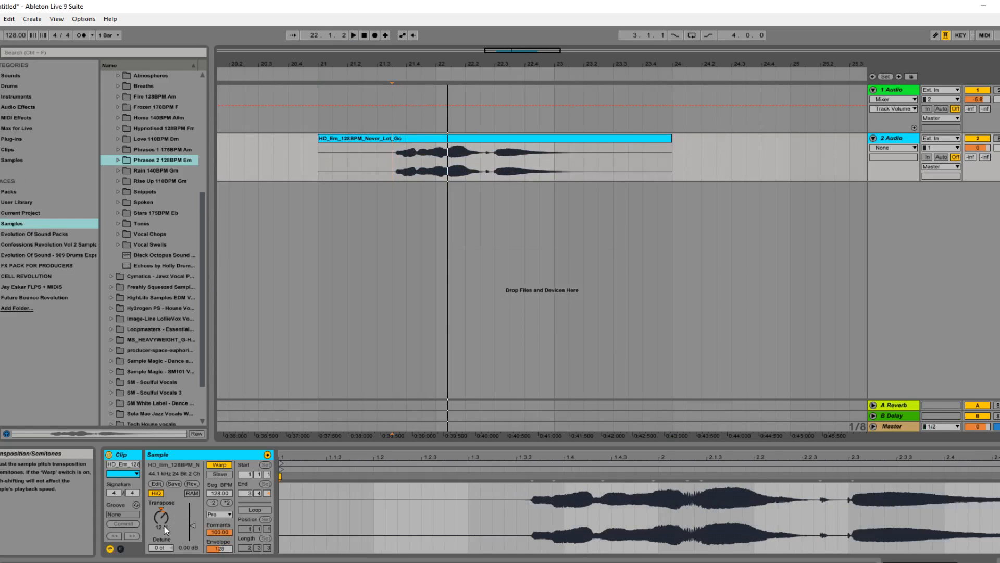
key("ctrl+z")
key("ctrl+z")
key("ctrl+z")
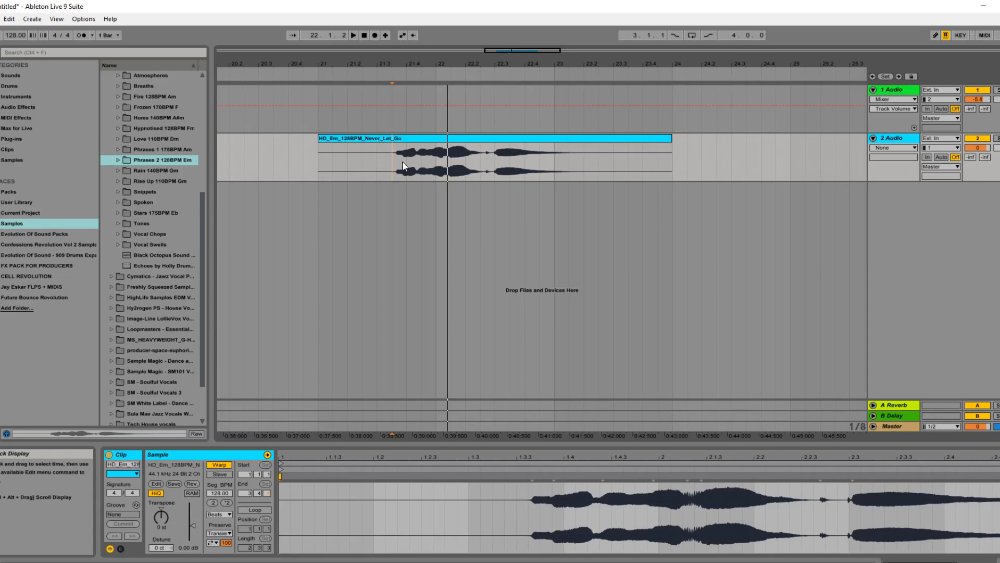
Play the original vocal and trim the clip's silent start to 21.3.3
key("space")
key("space")
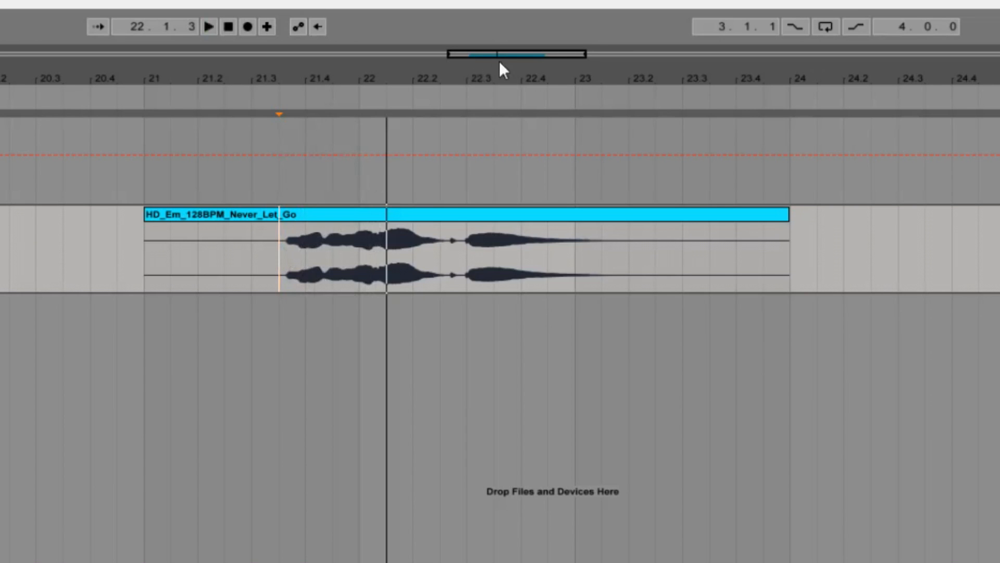
left_click_drag(499, 61, 298, 184)
left_click_drag(132, 211, 321, 278)
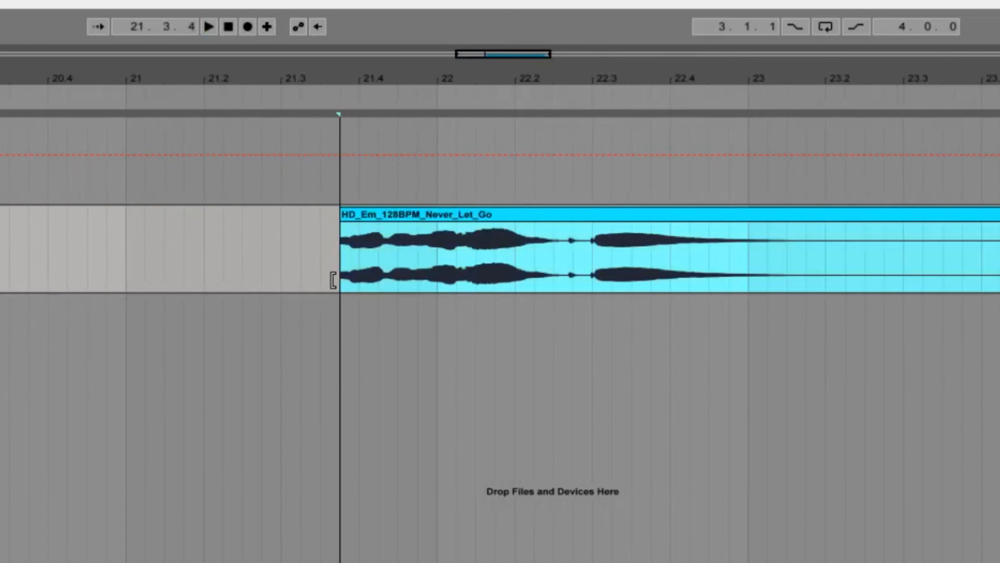
left_click_drag(501, 60, 501, 78)
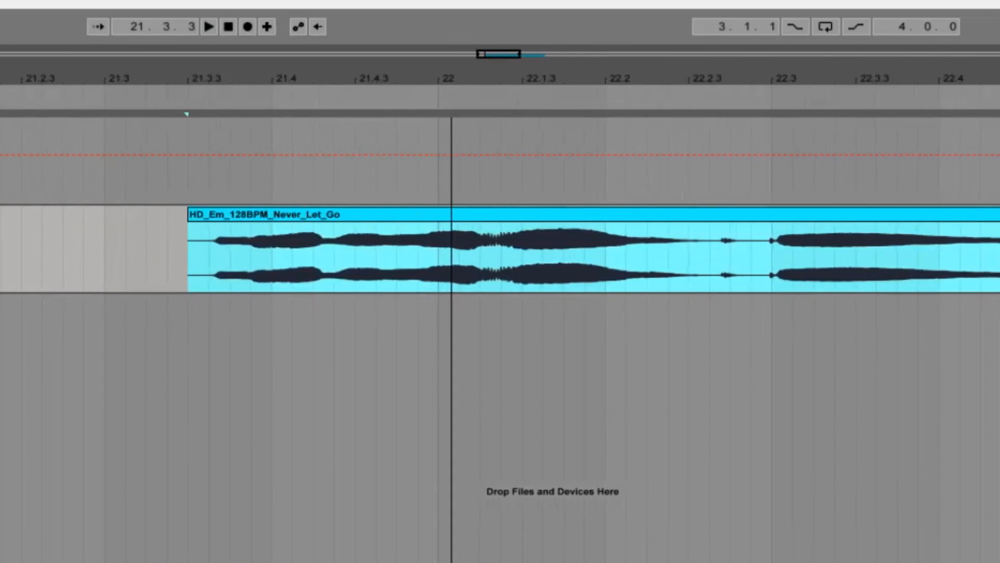
Play the trimmed vocal clip from just before its first syllable
left_click(264, 255)
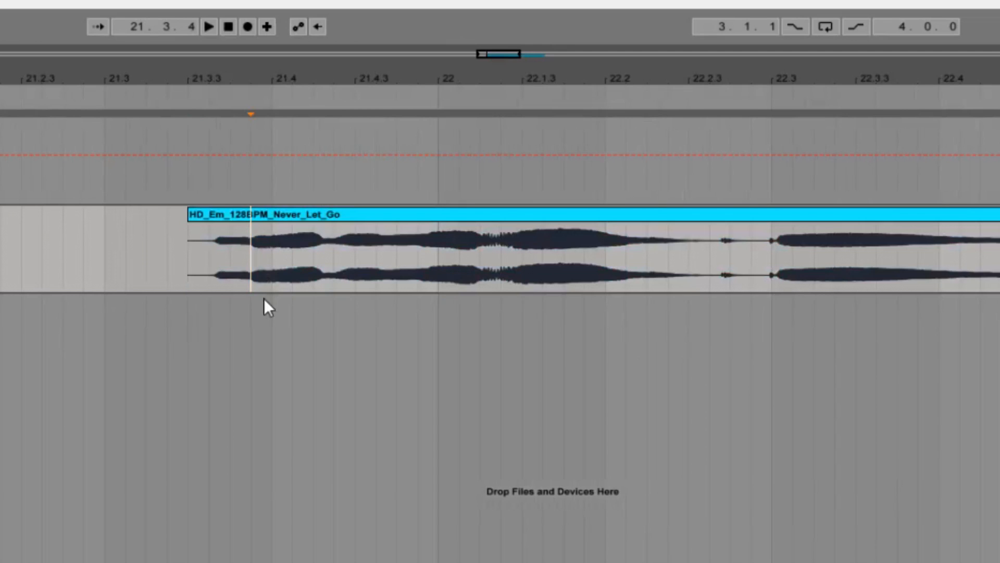
left_click(211, 249)
key("space")
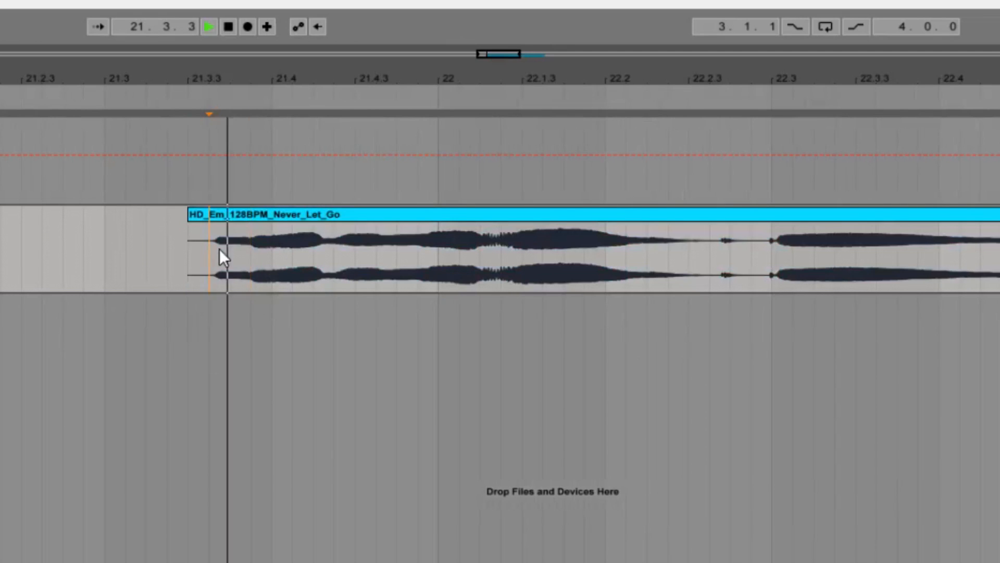
Copy the half-beat vocal slice starting at 22.1.3 and paste it onto the 1 Audio track
left_click(531, 266)
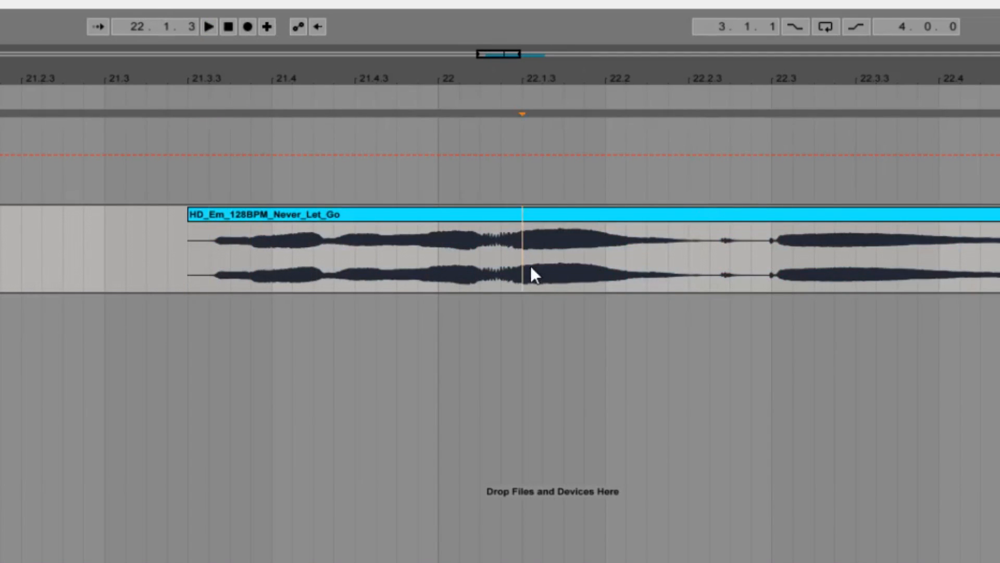
left_click(531, 264)
left_click_drag(529, 266, 552, 270)
left_click(277, 171)
key("ctrl+v")
Move the full vocal clip to start just before 22.3 and place the copied slice at bar 22
left_click_drag(316, 221, 881, 263)
left_click_drag(317, 144, 473, 144)
left_click_drag(557, 72, 255, 63)
Play back the single vocal slice from bar 22
left_click(158, 189)
key("space")
key("space")
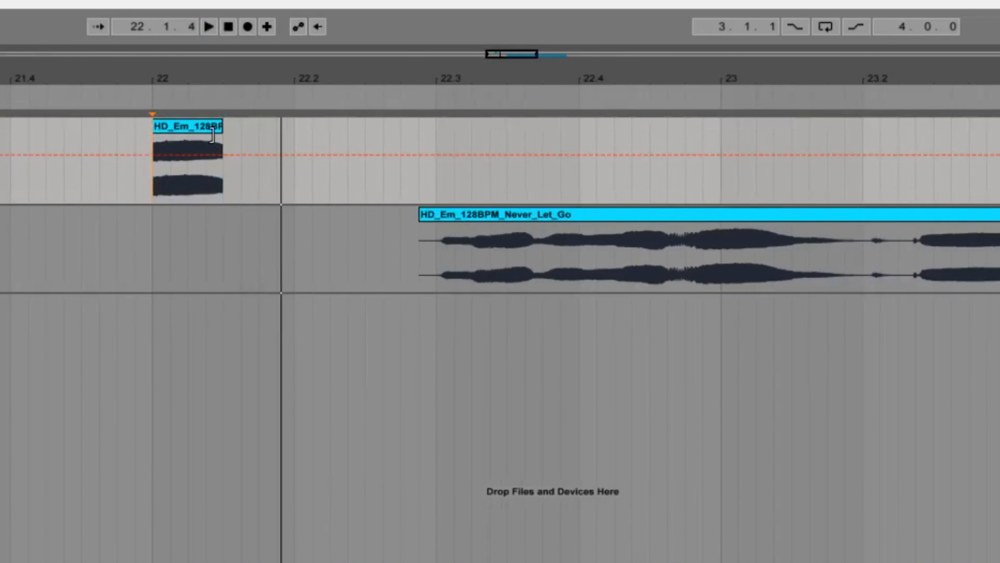
key("space")
key("space")
Duplicate the slice directly after itself and shift the duplicate's audio later by moving its first warp marker
left_click(189, 130)
key("ctrl+d")
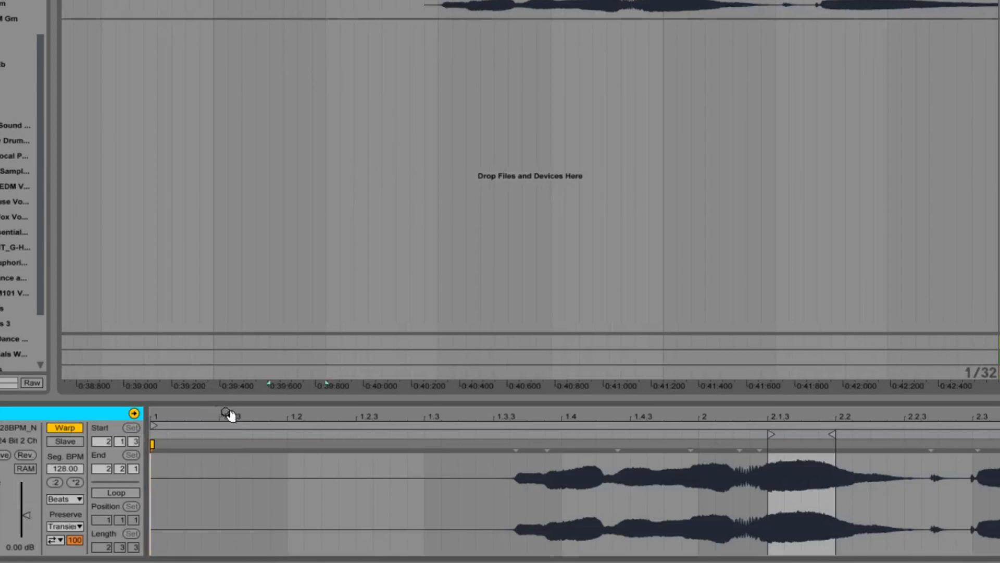
mouse_move(230, 413)
left_mouse_down()
mouse_move(237, 432)
mouse_move(224, 411)
left_mouse_up()
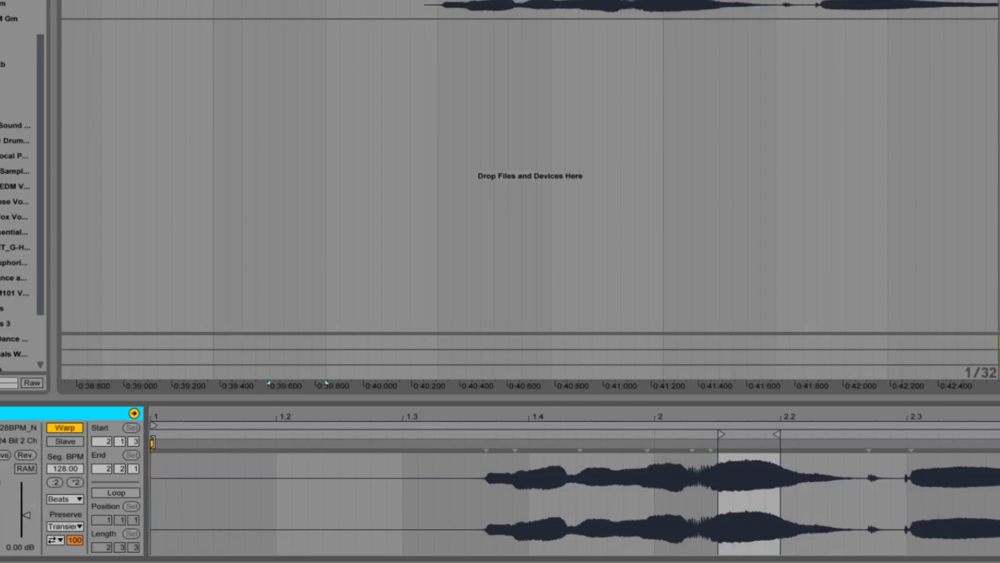
mouse_move(153, 443)
left_mouse_down()
mouse_move(287, 451)
mouse_move(191, 440)
mouse_move(278, 437)
mouse_move(256, 435)
left_mouse_up()
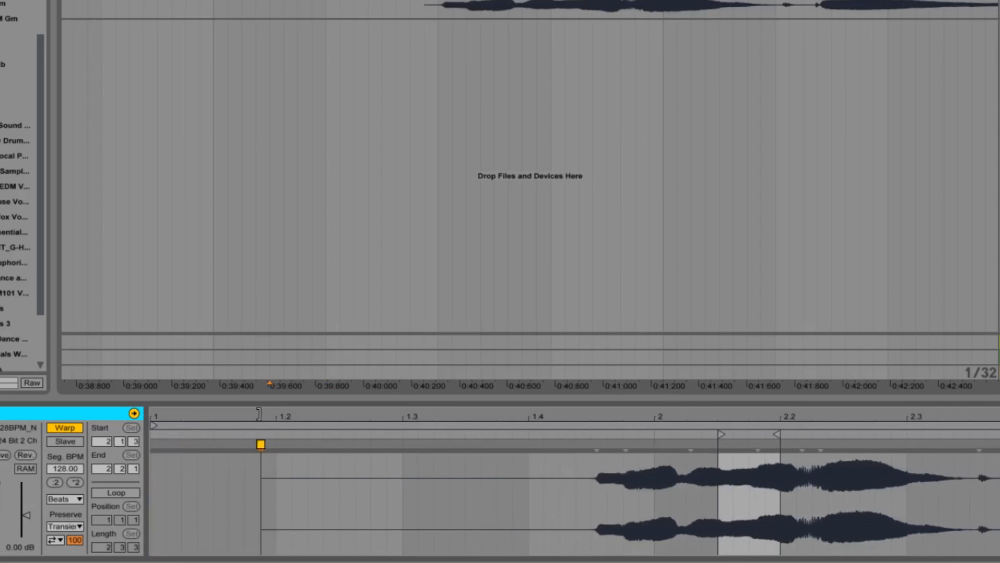
mouse_move(267, 378)
left_mouse_down()
mouse_move(374, 404)
mouse_move(343, 406)
mouse_move(354, 414)
left_mouse_up()
Play the two slices on the 1 Audio track to check the shifted duplicate
left_click(200, 4)
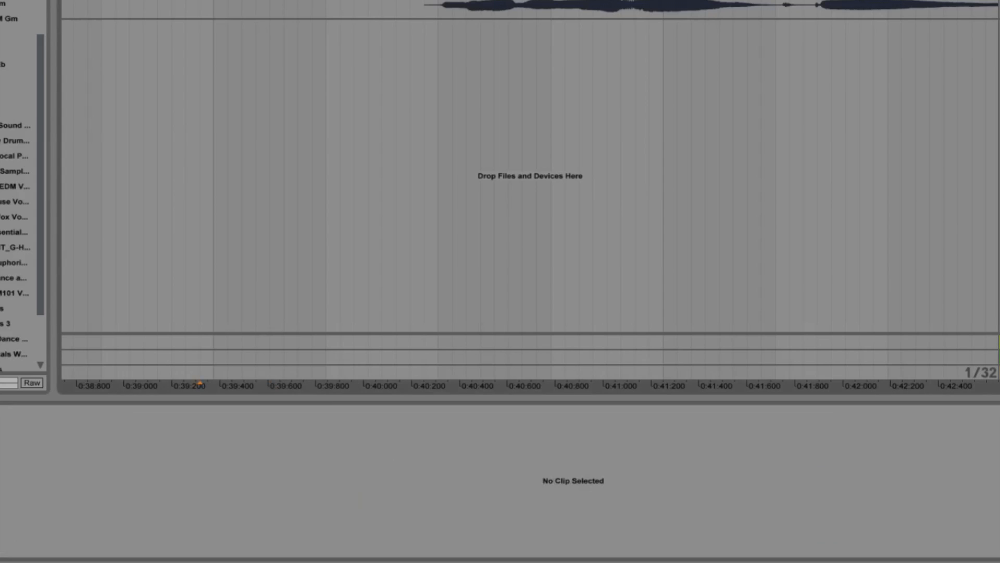
key("space")
key("space")
left_click(276, 127)
key("space")
key("space")
Audition the second slice repeatedly from 22.1.3
left_click(223, 170)
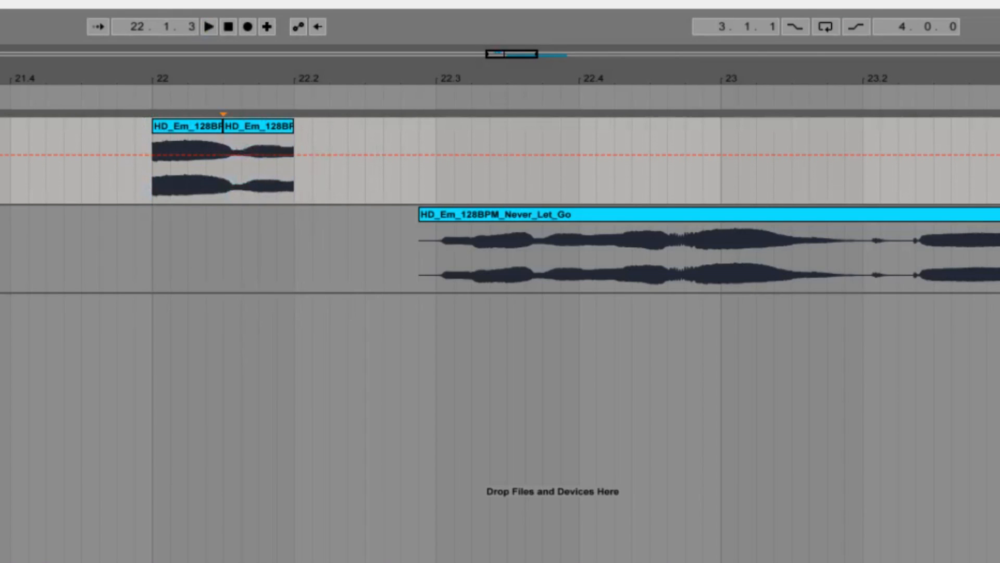
key("space")
key("space")
key("space")
key("space")
key("space")
key("space")
key("space")
key("space")
key("space")
key("space")
key("space")
key("space")
key("space")
key("space")
key("space")
key("space")
key("space")
key("space")
key("space")
key("space")
key("space")
key("space")
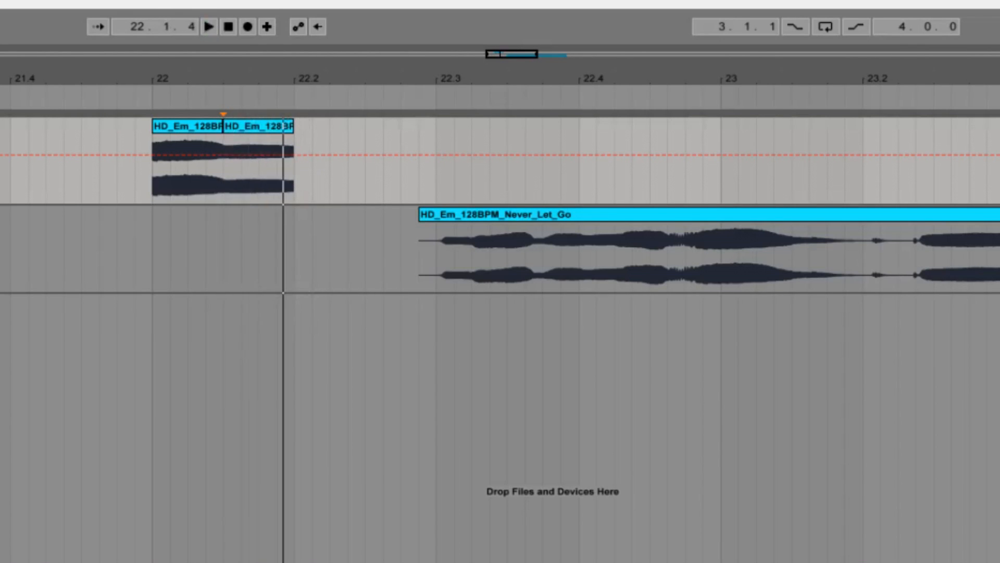
key("space")
key("space")
key("space")
key("space")
key("space")
key("space")
Play both vocal slices in sequence from bar 22
left_click(153, 208)
key("space")
key("space")
left_click(158, 148)
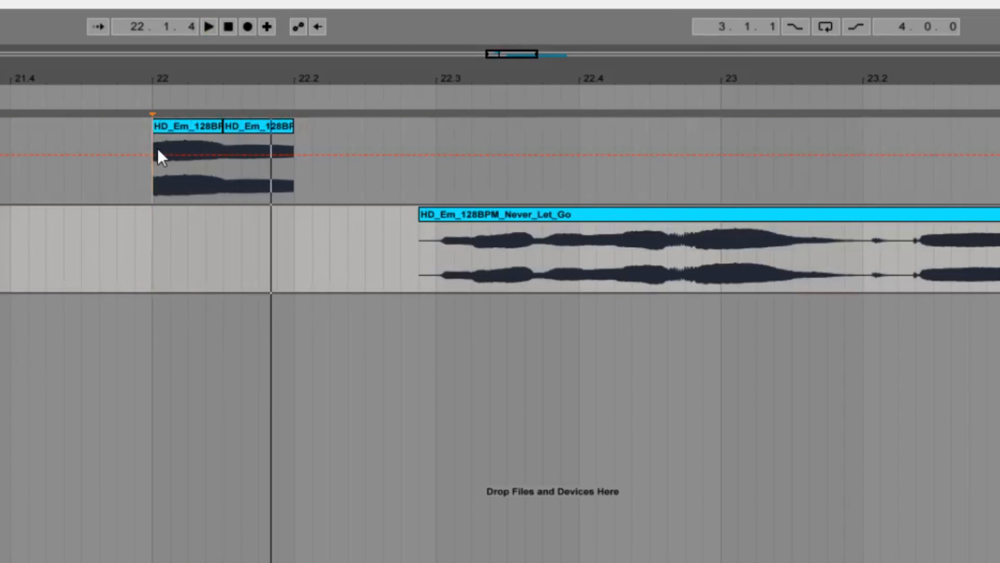
Audition the Never_Let_Go phrase on the 2 Audio track from its start to find the next slice
key("space")
key("space")
left_click(479, 158)
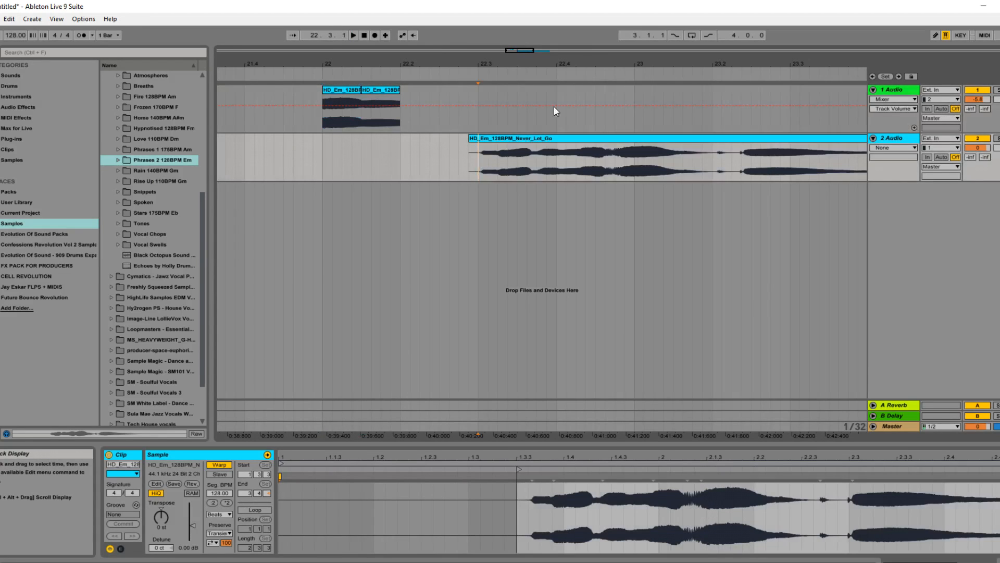
left_click_drag(518, 54, 469, 36)
key("space")
key("space")
key("space")
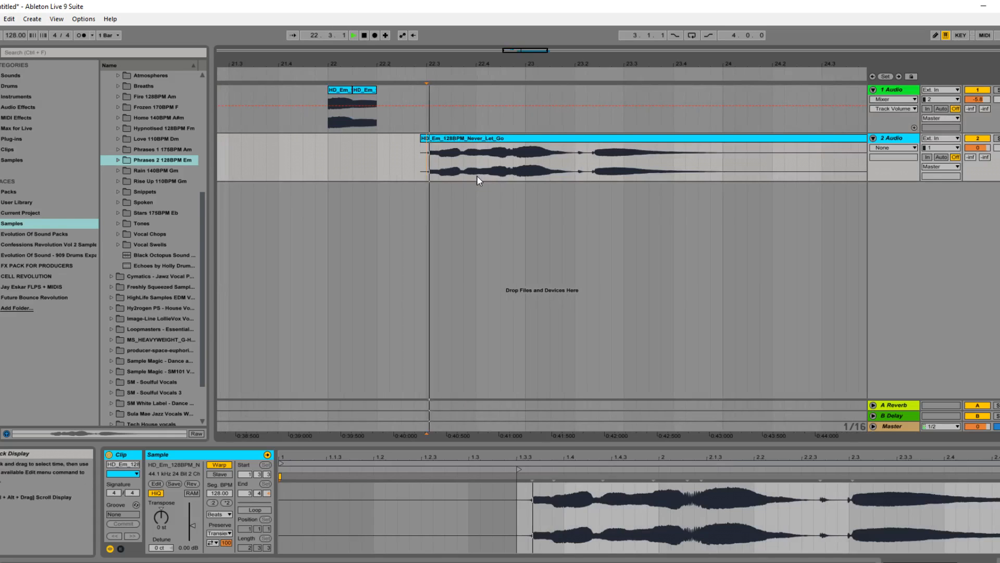
key("space")
Copy a short slice from the Never_Let_Go clip, paste it at 22.2 on 1 Audio and play from bar 22
left_click(500, 173)
left_click_drag(509, 177, 494, 180)
key("ctrl+c")
left_click(378, 118)
key("ctrl+v")
left_click(328, 119)
key("space")
key("space")
Audition the phrase again, copy a short slice from its final word and paste it at 22.2.3 on 1 Audio
left_click(389, 91)
left_click_drag(451, 169, 456, 174)
key("space")
key("space")
left_click_drag(604, 168, 619, 167)
left_click(401, 120)
key("ctrl+v")
Play the four slices from bar 22 and move the Never_Let_Go clip later to just after bar 23
left_click(330, 121)
key("space")
left_click_drag(395, 216, 645, 225)
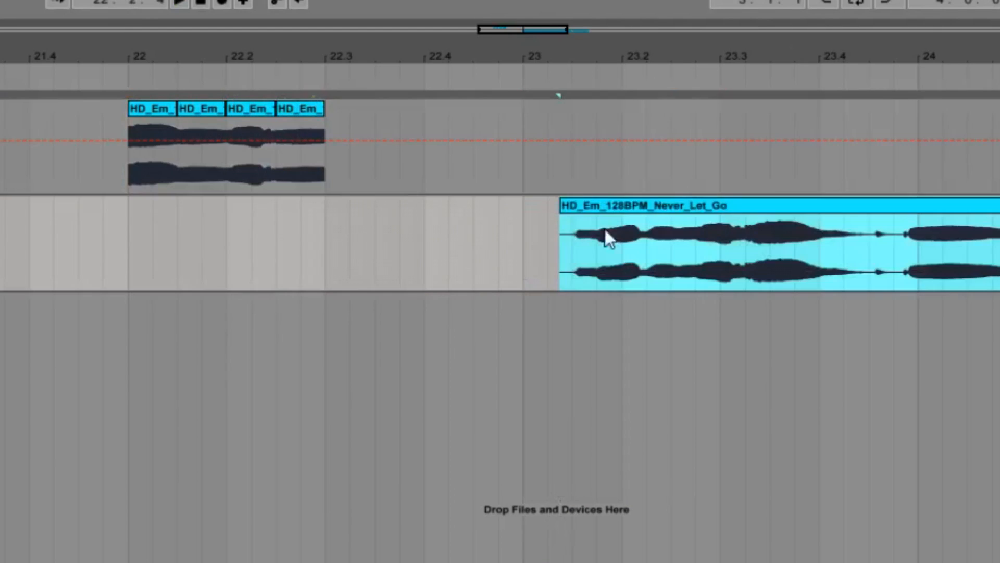
key("space")
Duplicate the four-slice group directly after itself at 22.3 and play from bar 22
left_click_drag(332, 157, 147, 164)
key("ctrl+d")
left_click(136, 163)
key("space")
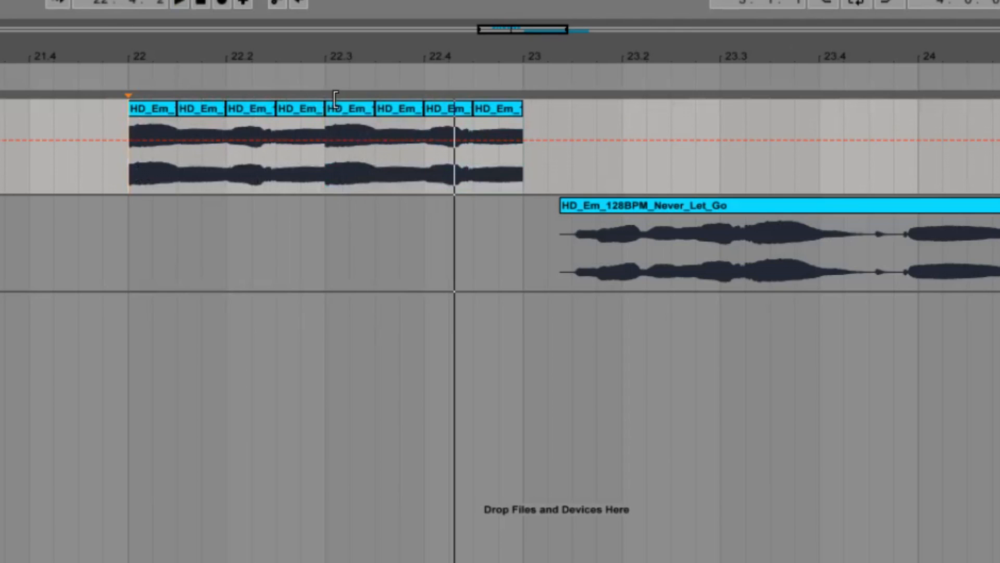
key("space")
Delete the slice at 22.3 to leave a gap and play the pattern from bar 22
left_click(344, 104)
key("Delete")
left_click(131, 169)
key("space")
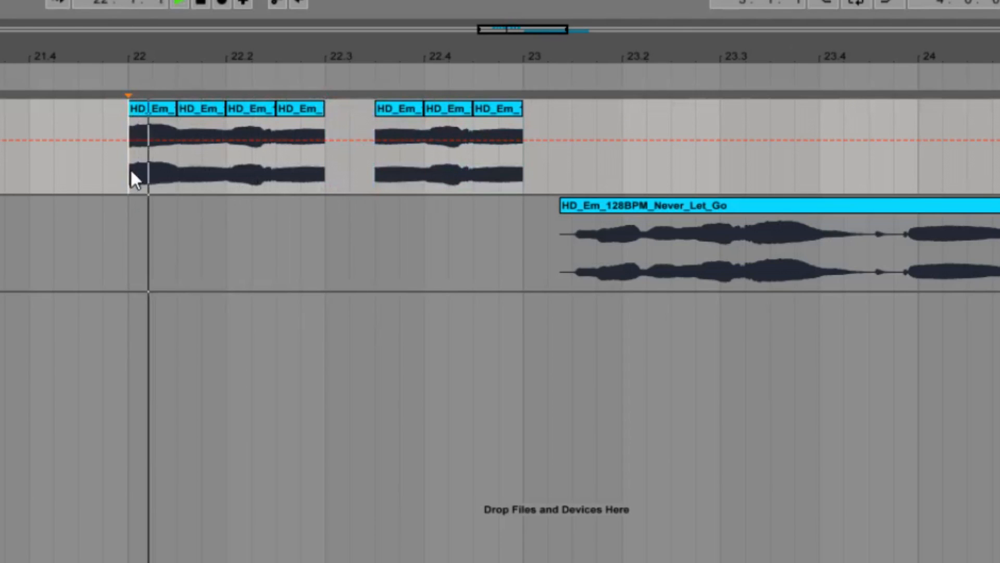
key("space")
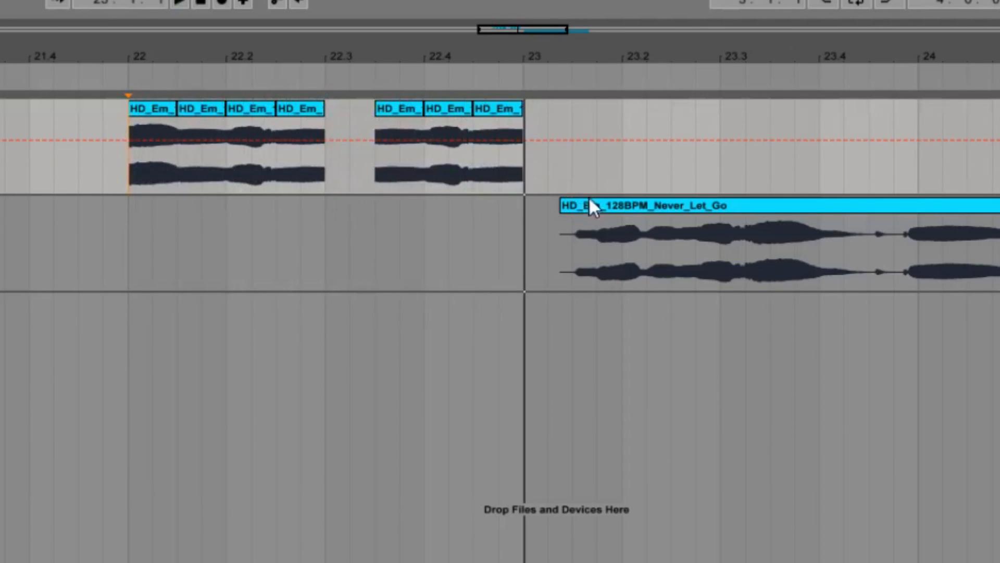
Move the Never_Let_Go clip to just before 23.4, duplicate the 22.3 to 23 section at bar 23 and play from bar 22
left_click_drag(591, 204, 838, 206)
left_click_drag(521, 149, 334, 157)
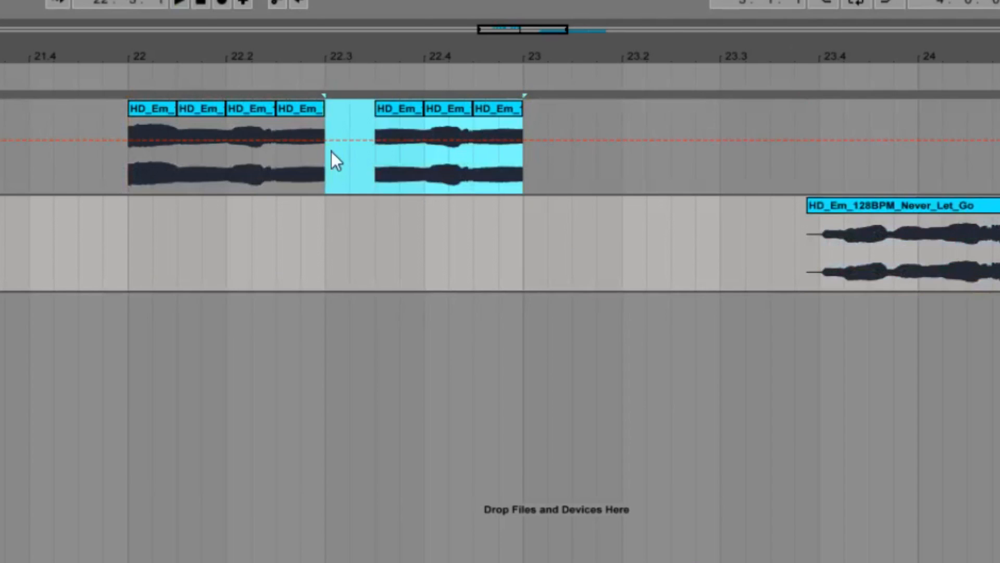
key("ctrl+d")
left_click(604, 189)
left_click(121, 170)
key("space")
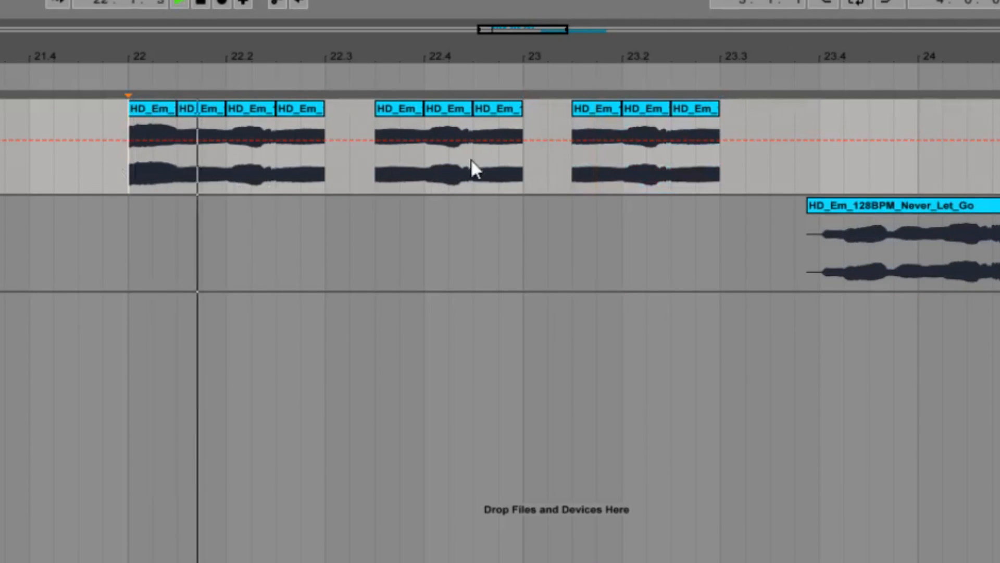
Shift the audio in the slice at 23.2 later by moving its first warp marker, auditioning the result repeatedly
left_click(646, 112)
key("space")
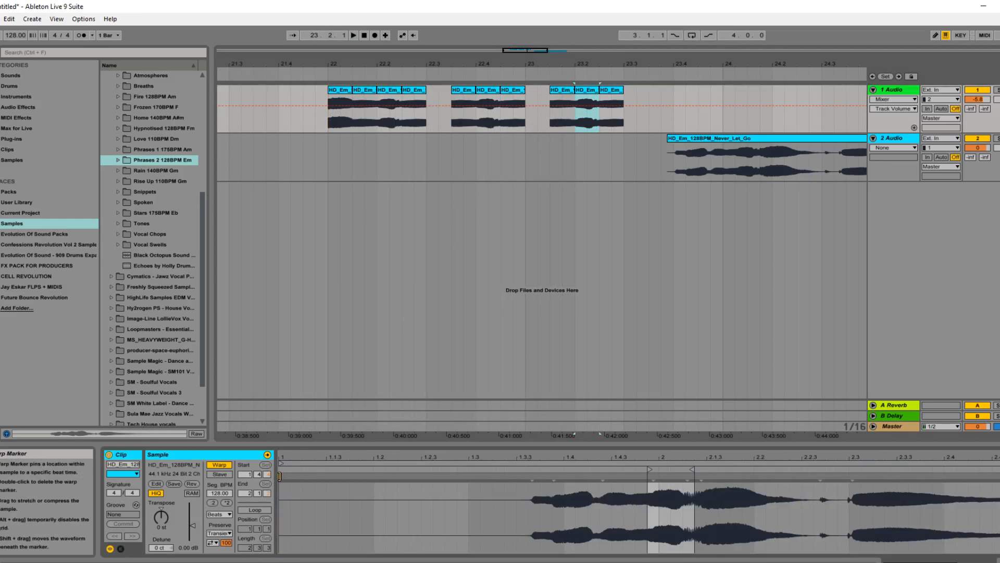
mouse_move(334, 478)
left_mouse_down()
mouse_move(398, 476)
mouse_move(374, 466)
left_mouse_up()
key("space")
key("space")
key("space")
key("space")
key("space")
key("space")
key("space")
key("space")
key("space")
Play the pattern from bar 22 with the shifted slice at 23.2
left_click(322, 126)
key("space")
key("space")
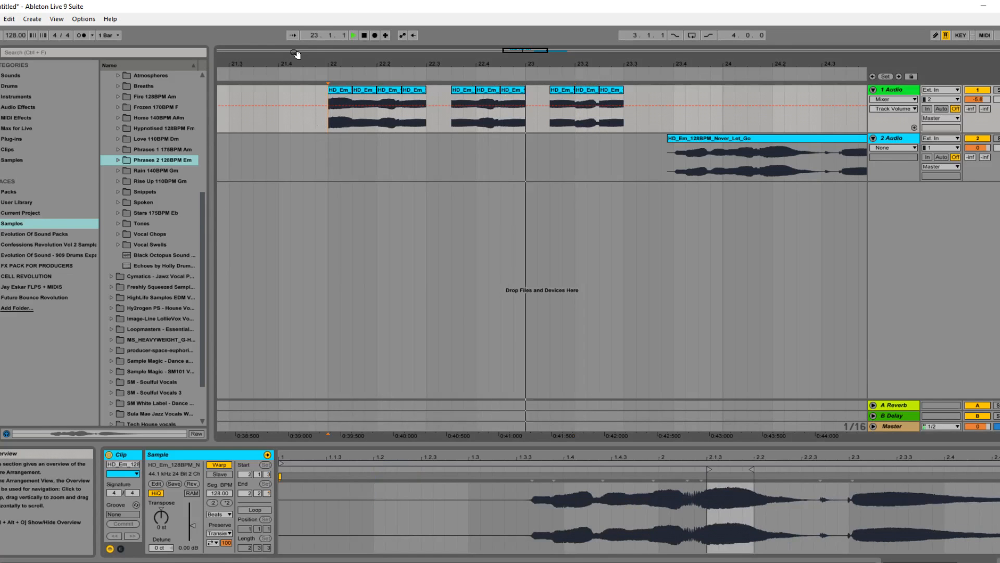
Shift the audio in the slice at 23.2.3 later by moving its first warp marker, and play from bar 22
left_click(612, 110)
key("space")
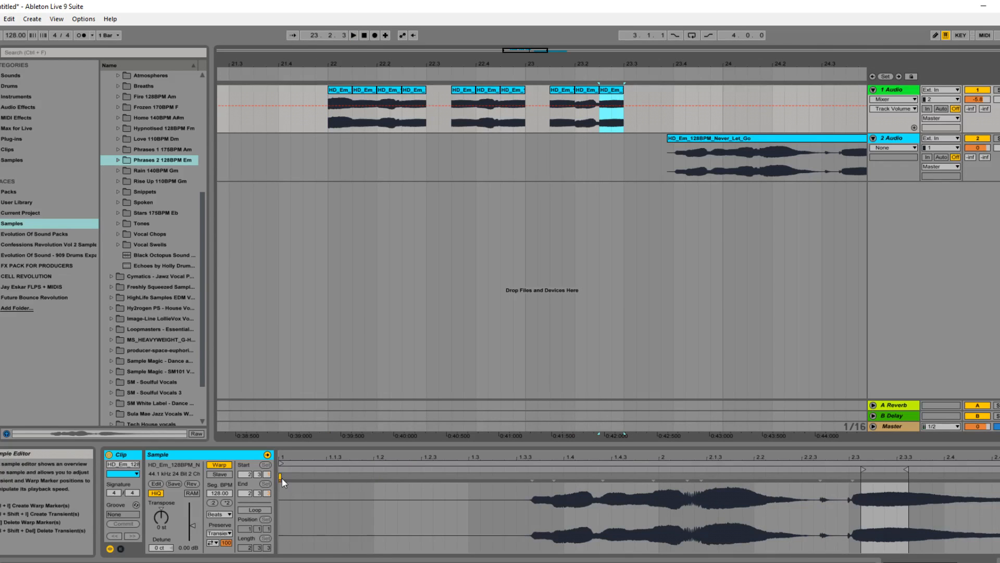
left_click_drag(280, 477, 433, 477)
key("space")
key("space")
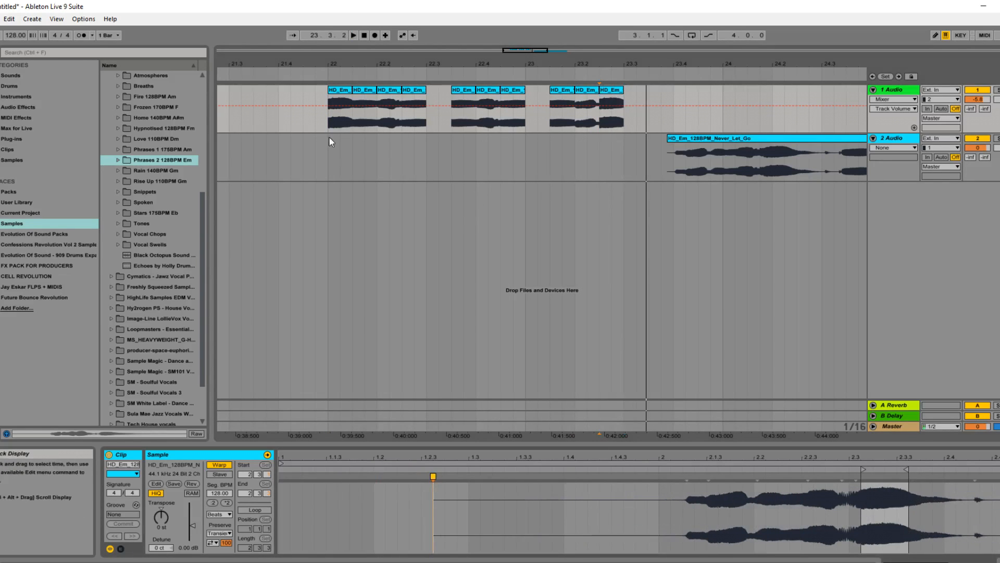
left_click(326, 123)
key("space")
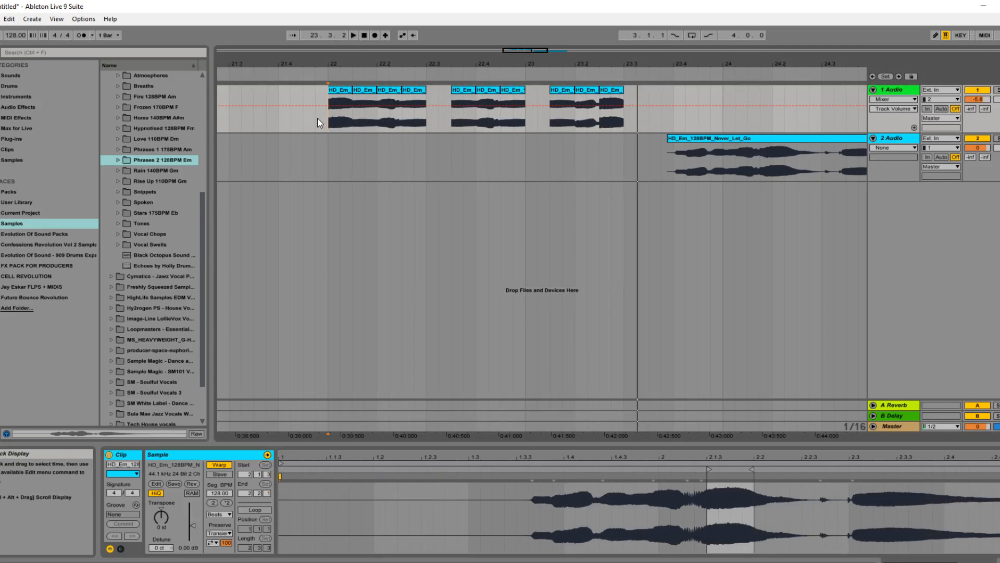
Copy the fading tail of the Never_Let_Go clip, paste it at 23.3 on 1 Audio and play from bar 22
left_click_drag(529, 50, 542, 41)
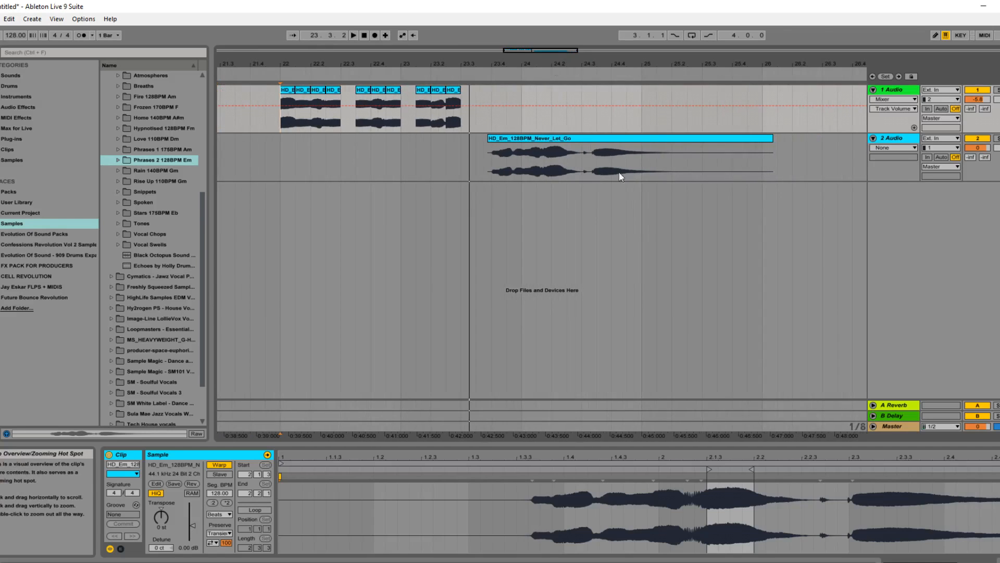
left_click_drag(593, 168, 644, 168)
key("ctrl+c")
left_click(464, 118)
key("ctrl+v")
left_click(146, 164)
key("space")
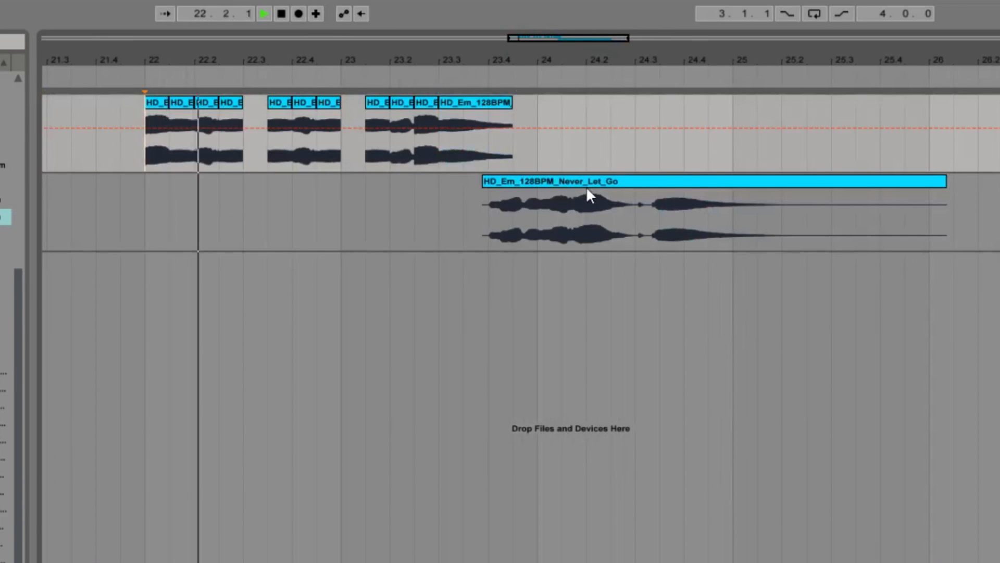
Delete the Never_Let_Go clip from 2 Audio and duplicate the two-bar pattern from bar 22 to bar 24
left_click(586, 187)
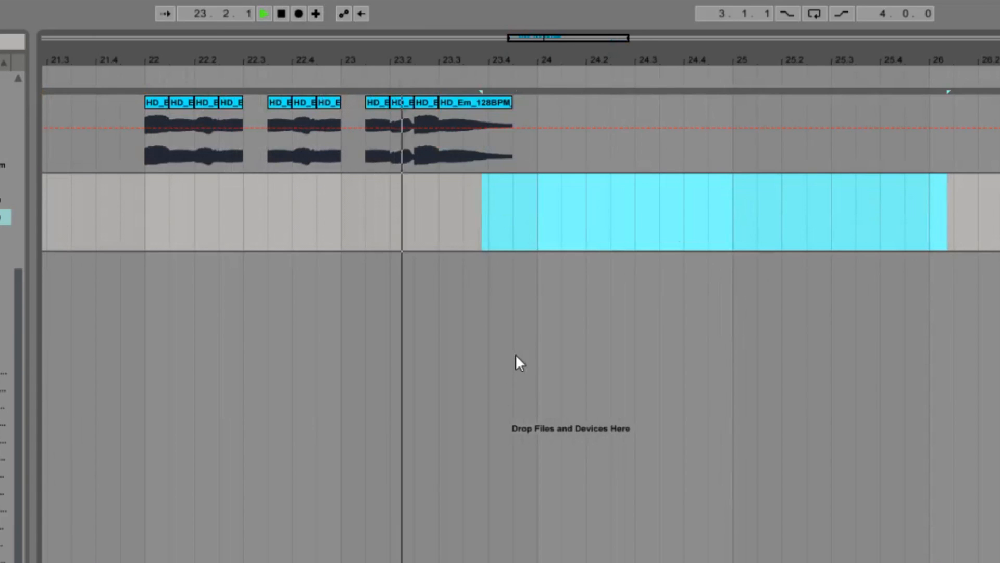
key("space")
left_click_drag(529, 130, 148, 129)
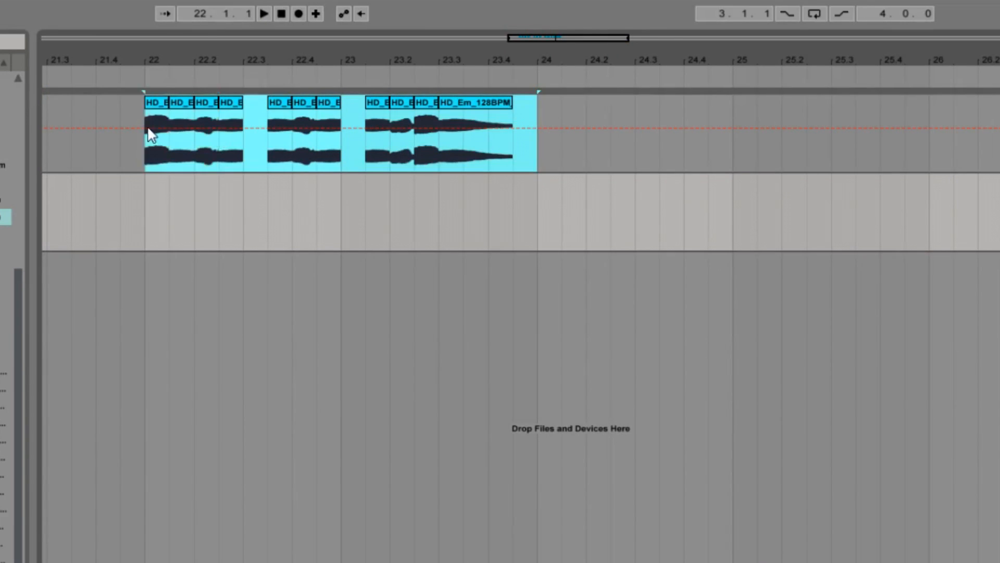
key("ctrl+d")
Duplicate the tail slice before bar 24, reverse the copy, trim it to fit between 23.4.3 and 24, and audition it
left_click(499, 102)
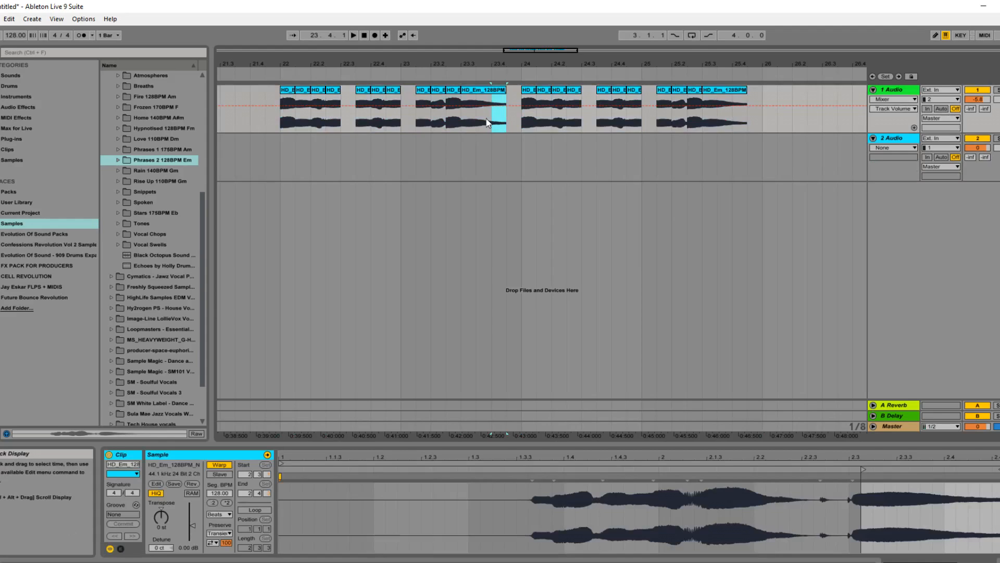
key("ctrl+d")
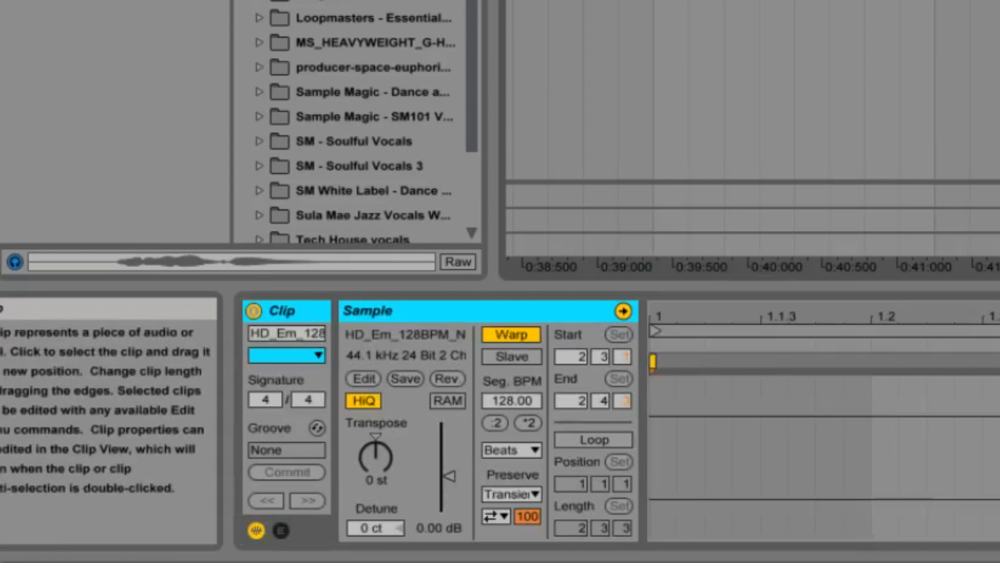
left_click(192, 484)
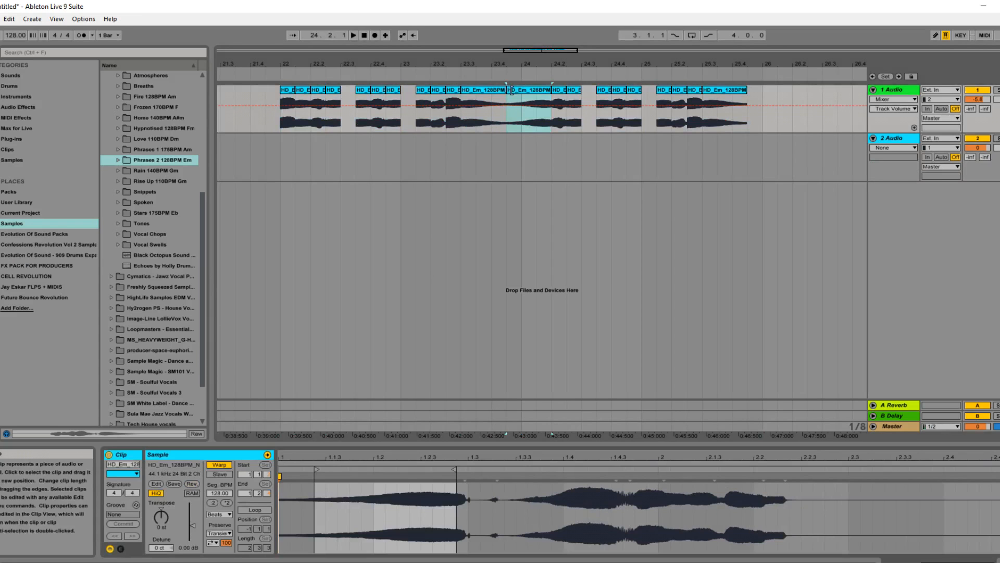
mouse_move(507, 91)
left_mouse_down()
mouse_move(536, 91)
mouse_move(512, 100)
left_mouse_up()
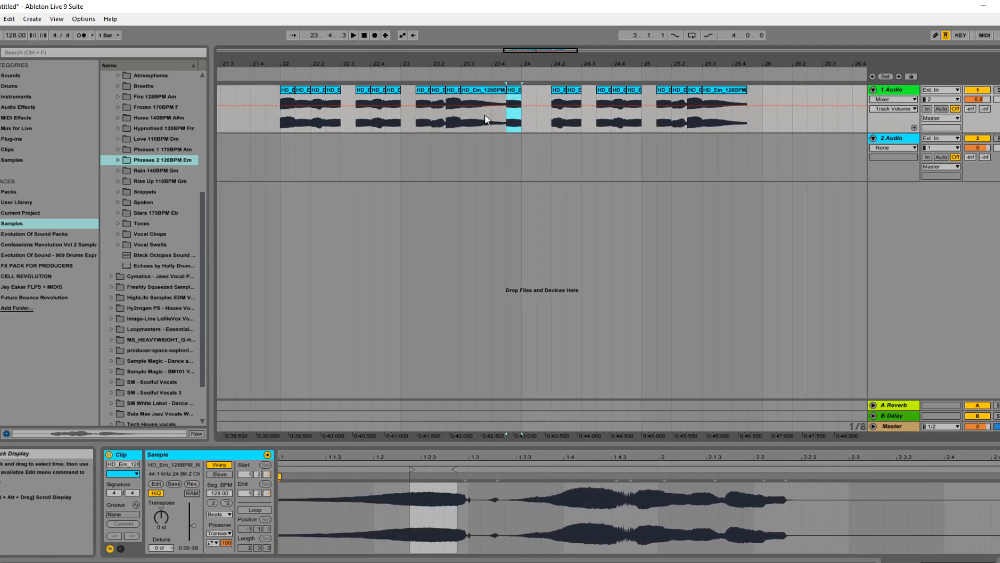
left_click(458, 122)
key("space")
key("space")
Duplicate bars 22 to 24 including the reversed slice over the pattern at bar 24, and play from bar 22
left_click_drag(516, 121, 282, 120)
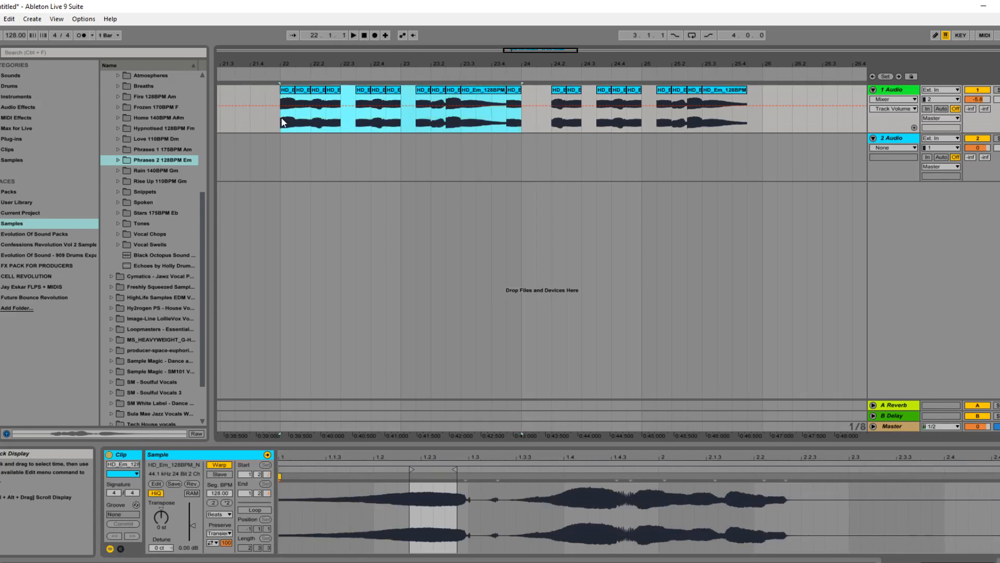
key("ctrl+d")
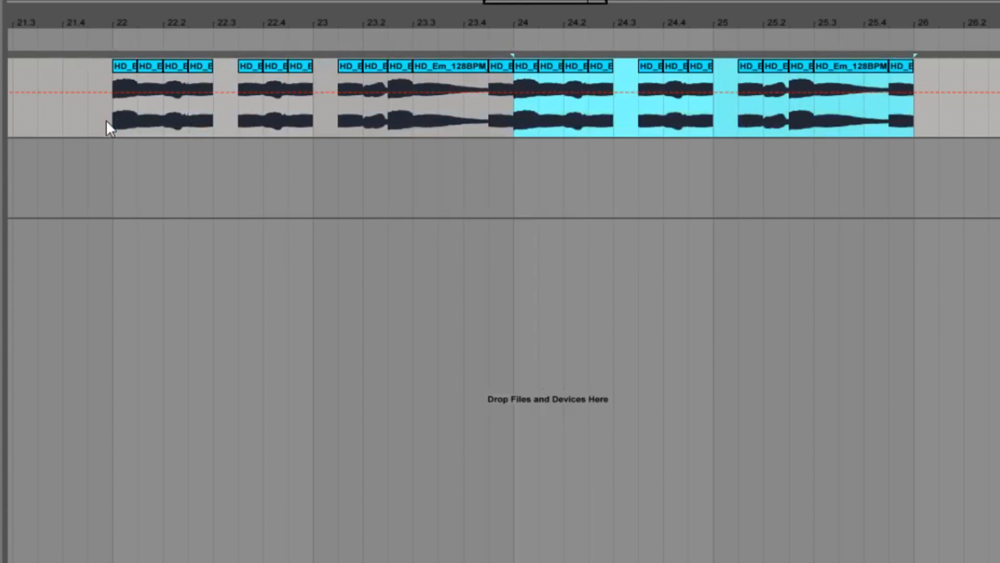
left_click(113, 121)
key("space")
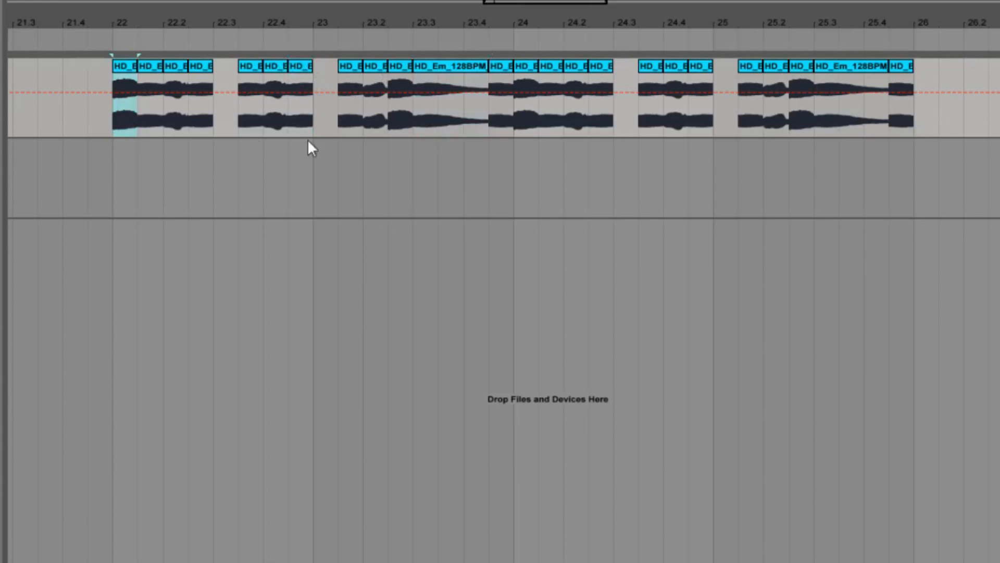
Review the whole pattern between bars 22 and 26 and play it from bar 22
left_click_drag(120, 111, 915, 103)
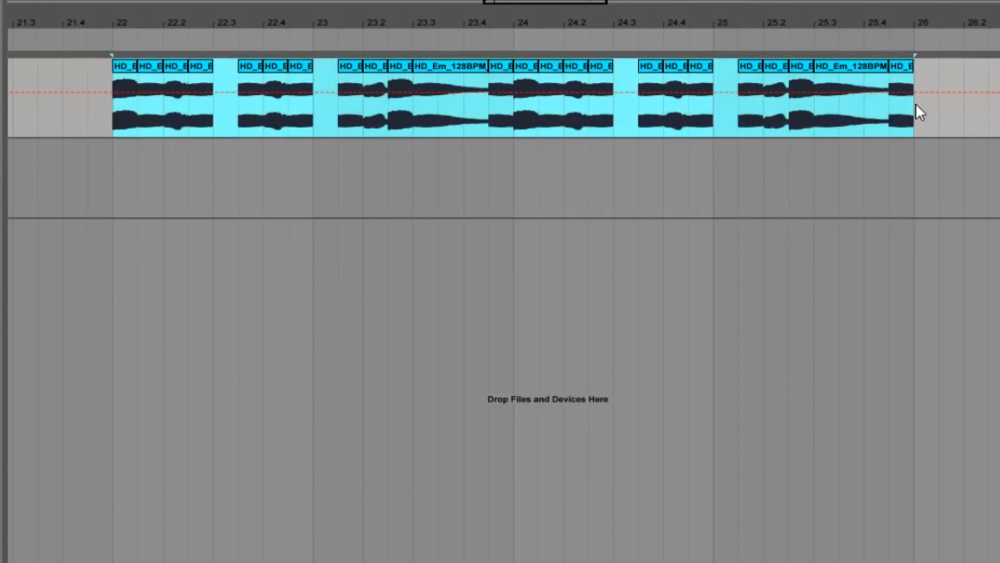
left_click(419, 62)
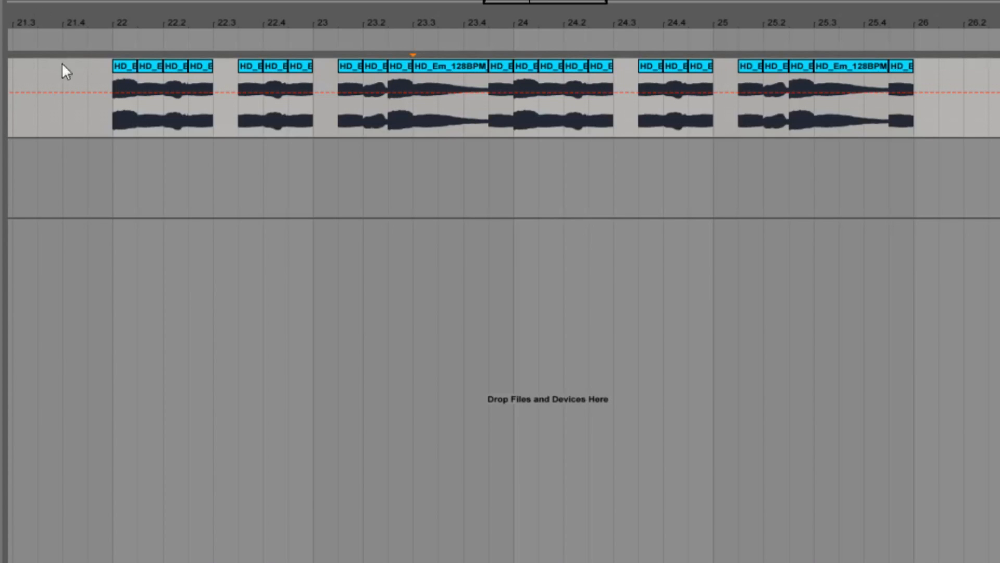
left_click(106, 118)
key("space")
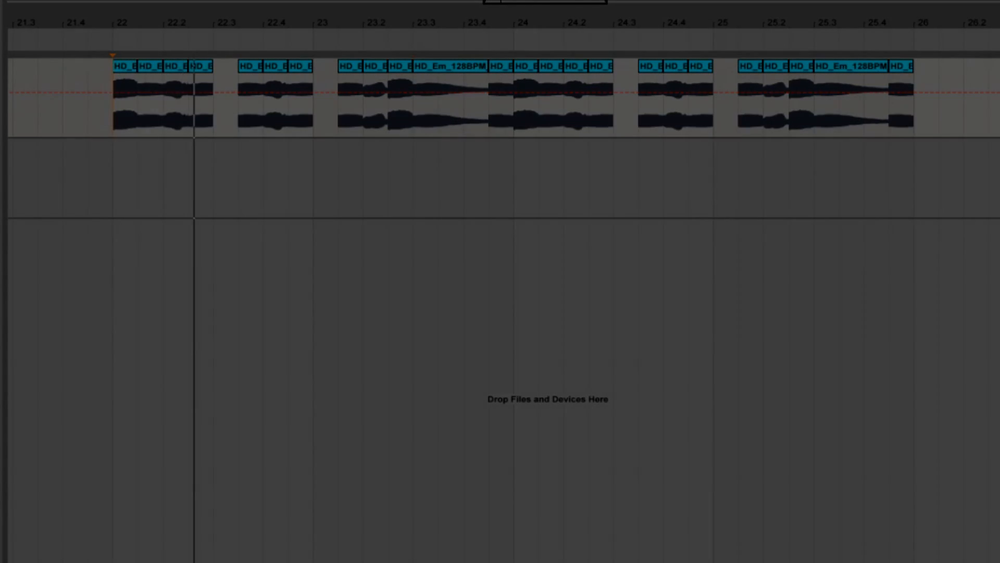